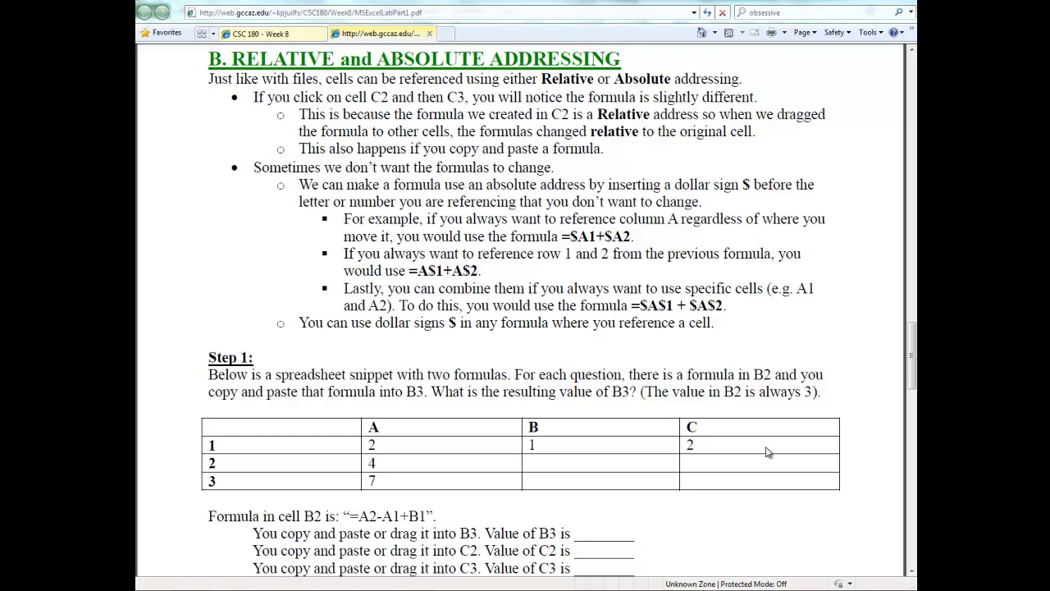
# Step: Scroll the lab handout down to the Step 1 table and its B2 formula questions
pyautogui.scroll(-5, 666, 535)
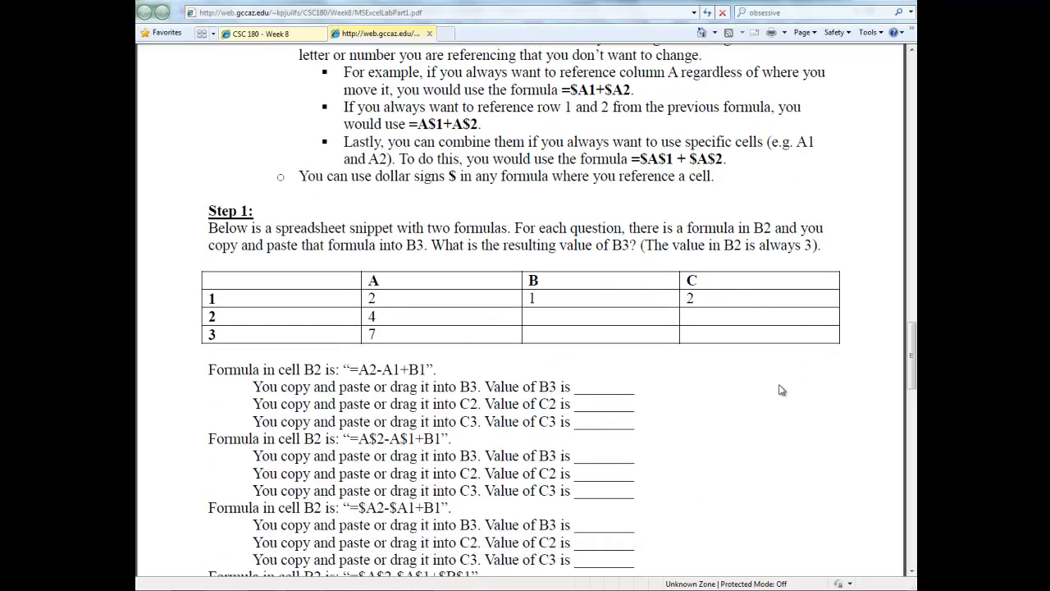
pyautogui.scroll(-1, 800, 402)
pyautogui.scroll(-1, 799, 402)
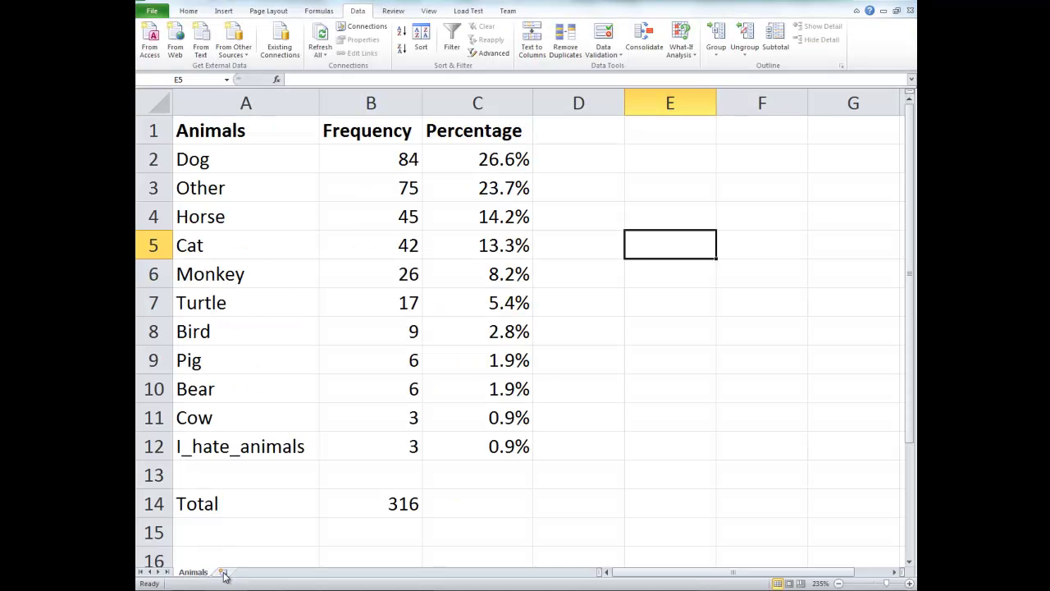
# Step: Add a new blank worksheet and enter 2, 4 and 7 in A1 to A3
pyautogui.click(223, 571)
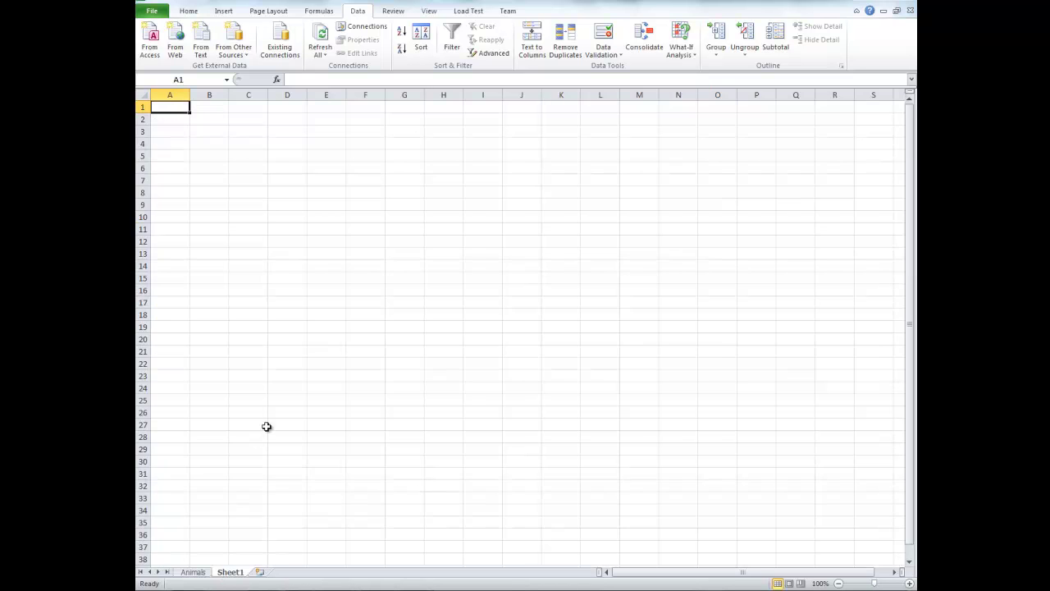
pyautogui.scroll(10, 262, 424)
pyautogui.scroll(-2, 262, 424)
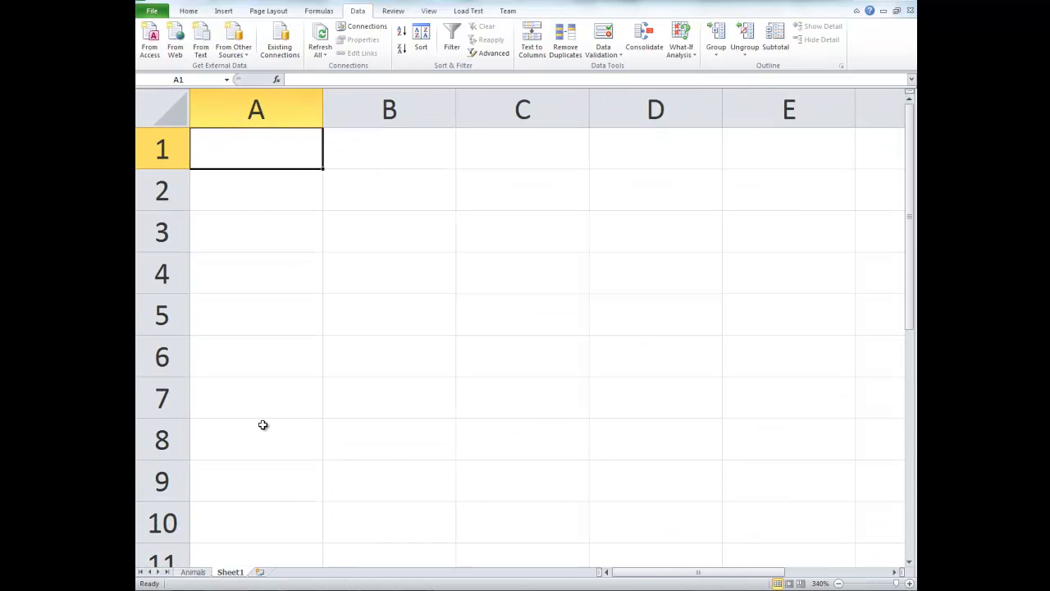
pyautogui.hotkey('alt', 'Tab')
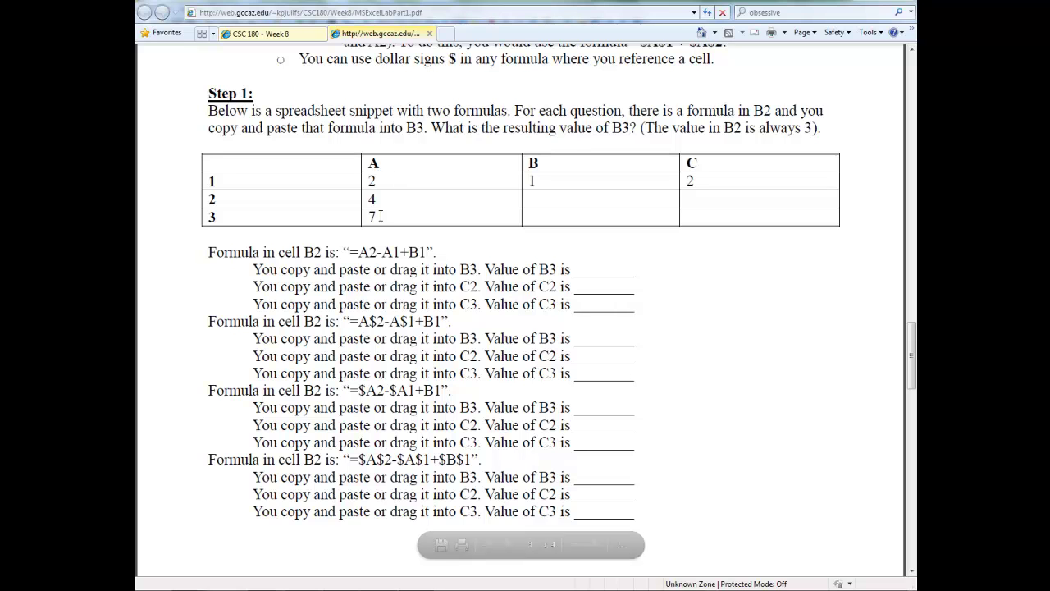
pyautogui.hotkey('alt', 'Tab')
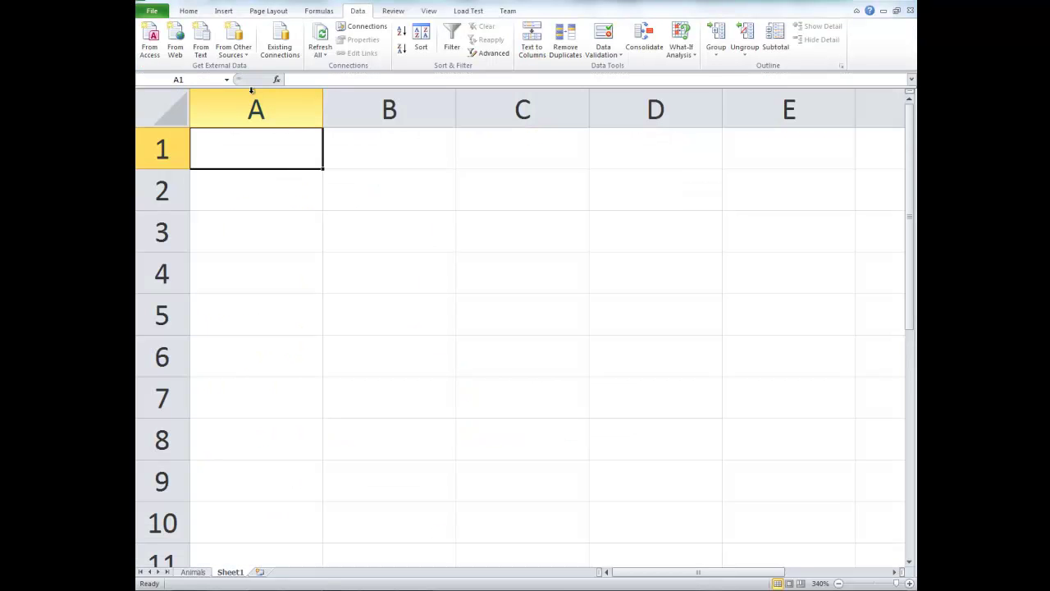
pyautogui.write('2')
pyautogui.press('Return')
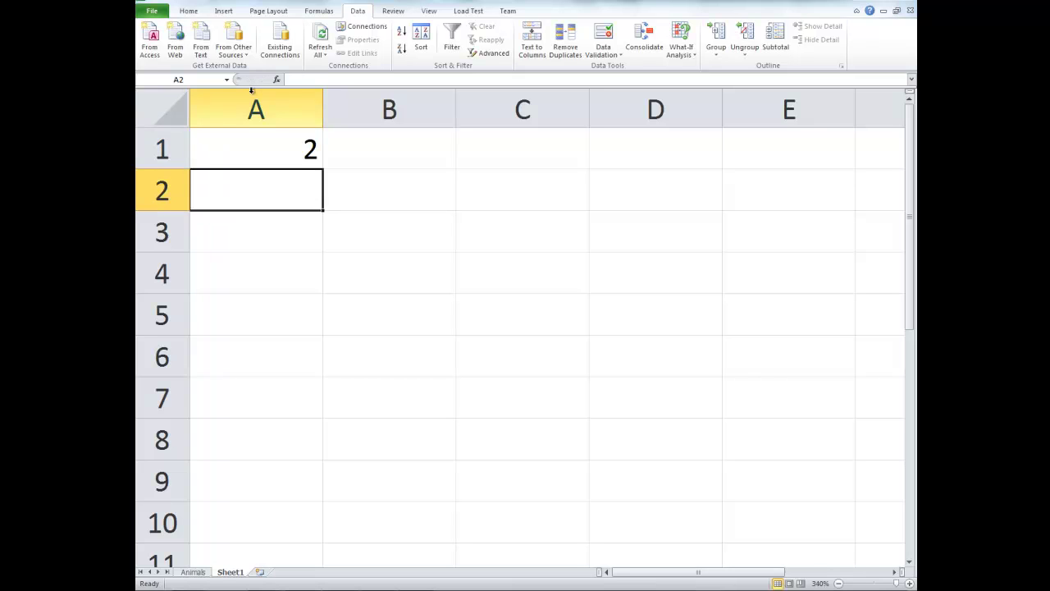
pyautogui.write('4')
pyautogui.press('Return')
pyautogui.write('7')
pyautogui.press('Return')
# Step: Check the handout's table, then enter 1 in B1 and 2 in C1
pyautogui.press('Right')
pyautogui.press('Right')
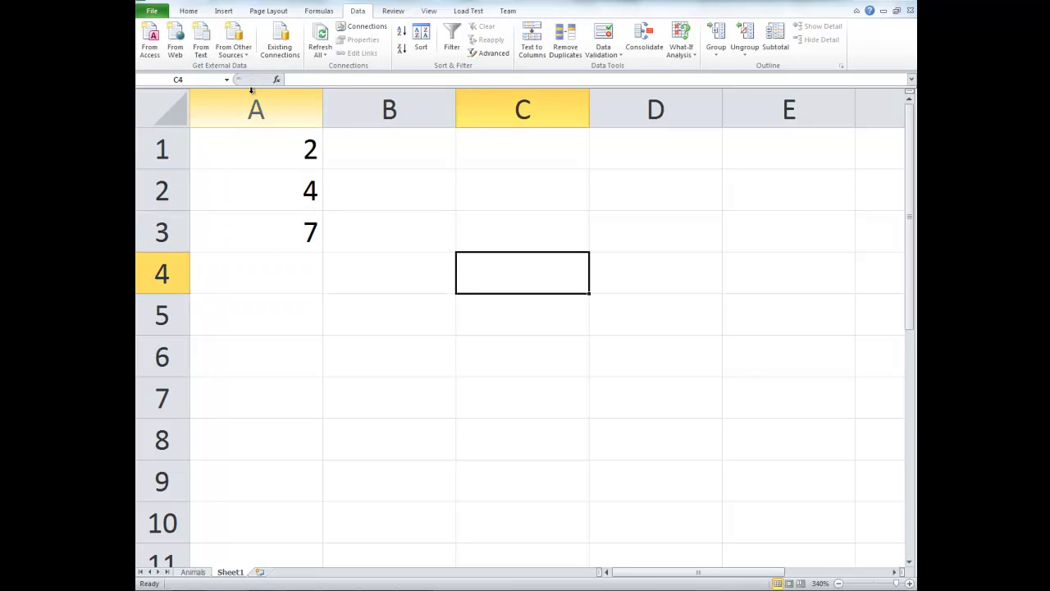
pyautogui.press('Left')
pyautogui.press('Up')
pyautogui.press('Up')
pyautogui.press('Up')
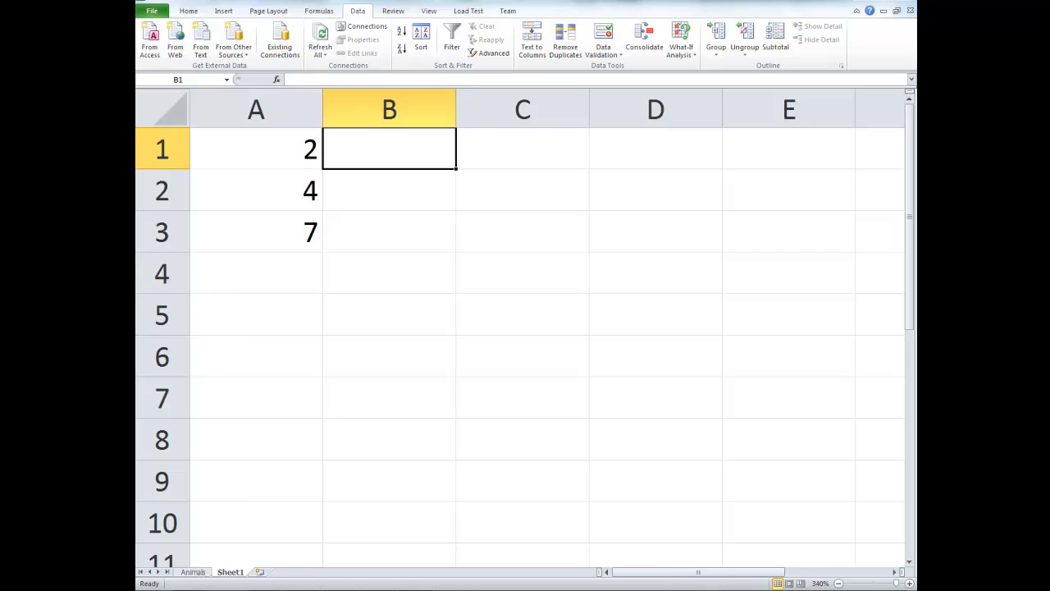
pyautogui.click(349, 584)
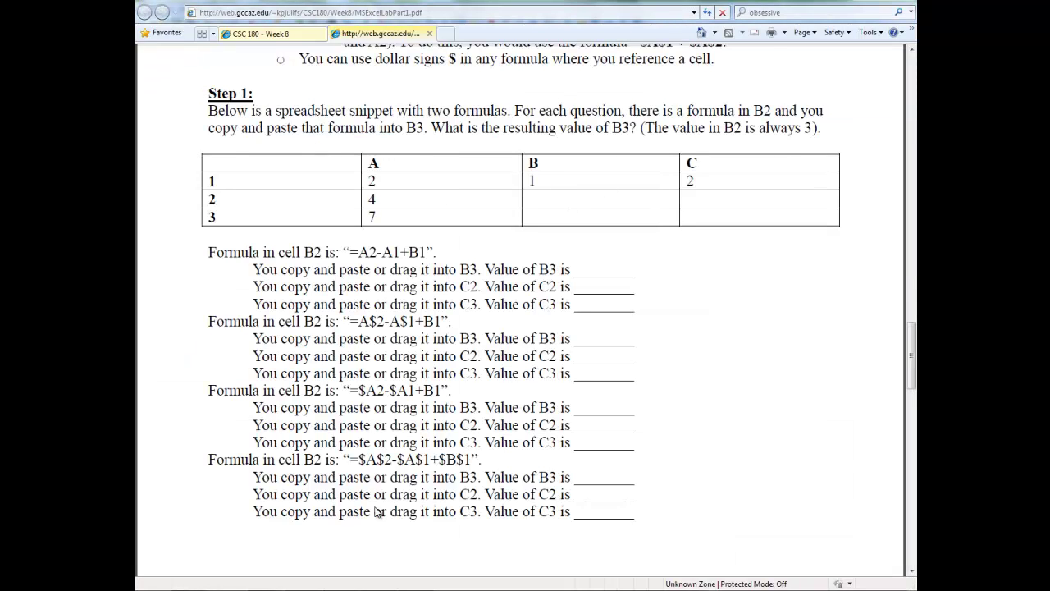
pyautogui.hotkey('alt', 'Tab')
pyautogui.write('1')
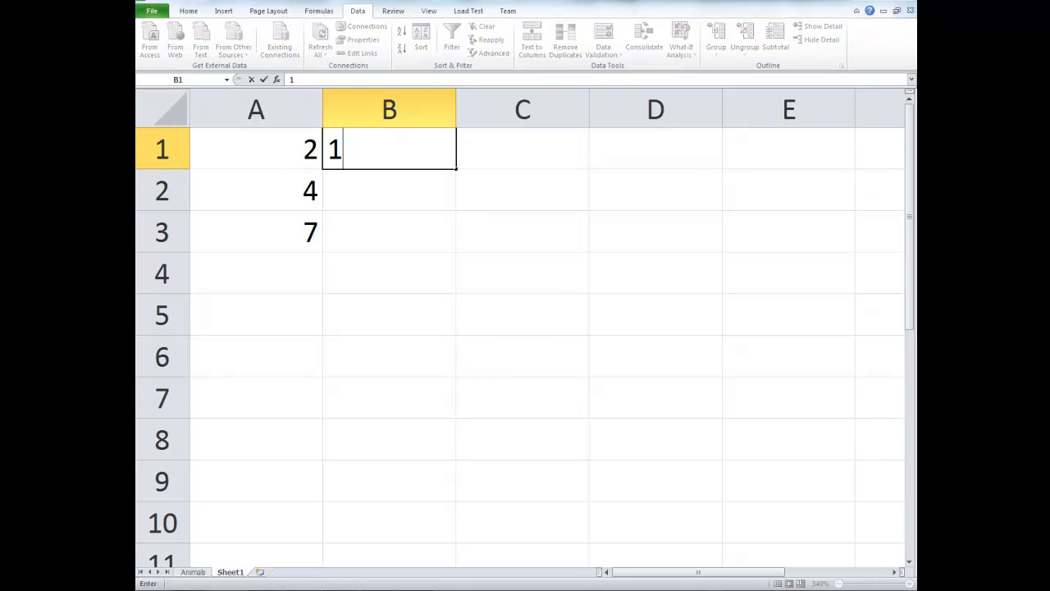
pyautogui.press('Tab')
pyautogui.write('2')
pyautogui.press('Return')
pyautogui.press('Left')
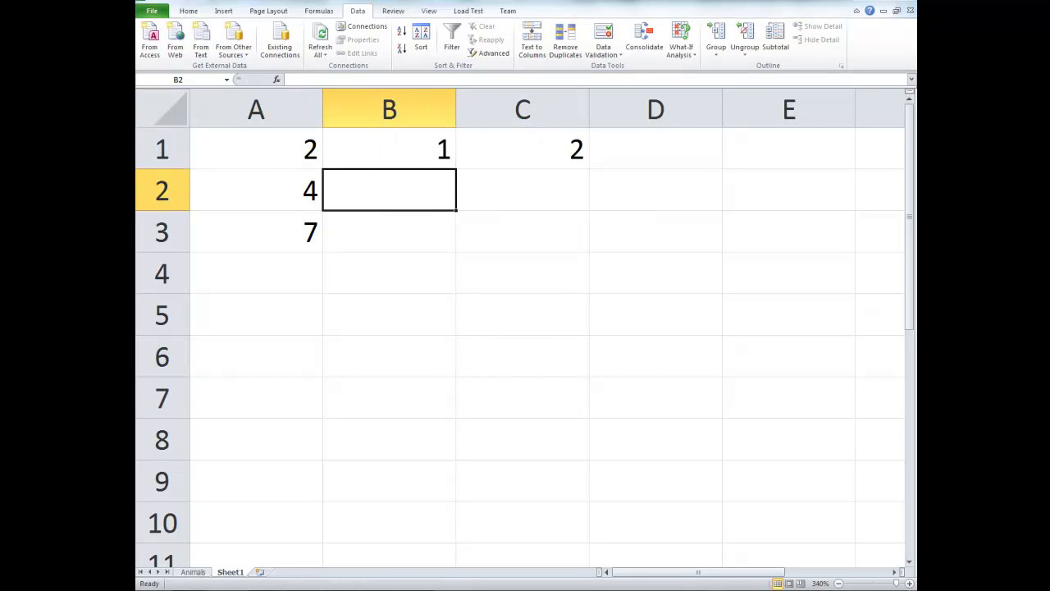
# Step: Read the first formula in the handout, then enter =A2-A1+B1 in B2 so it shows 3
pyautogui.hotkey('alt', 'Tab')
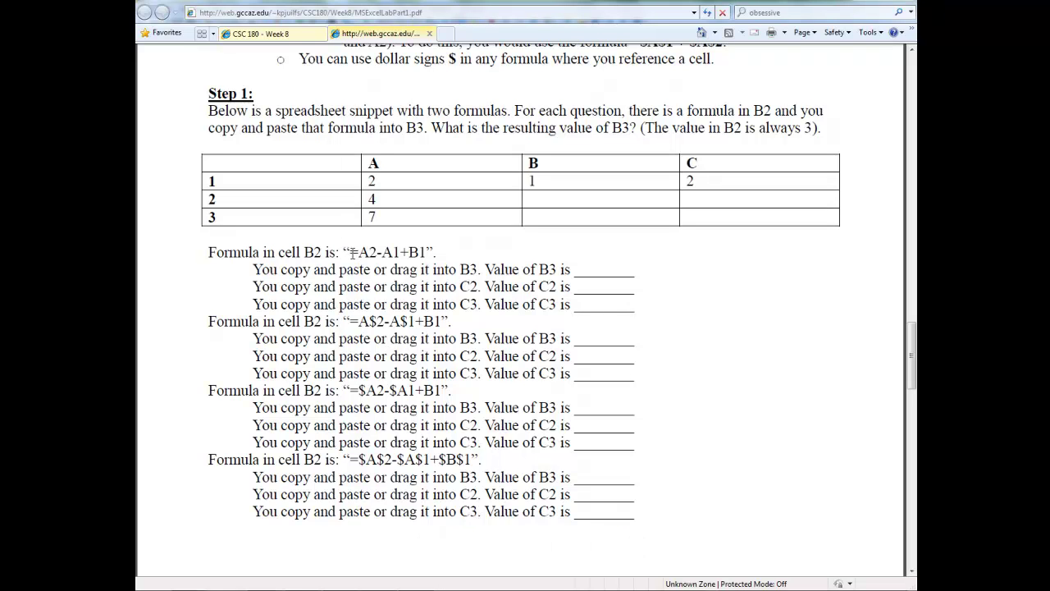
pyautogui.moveTo(351, 252); pyautogui.dragTo(377, 250)
pyautogui.click(361, 254)
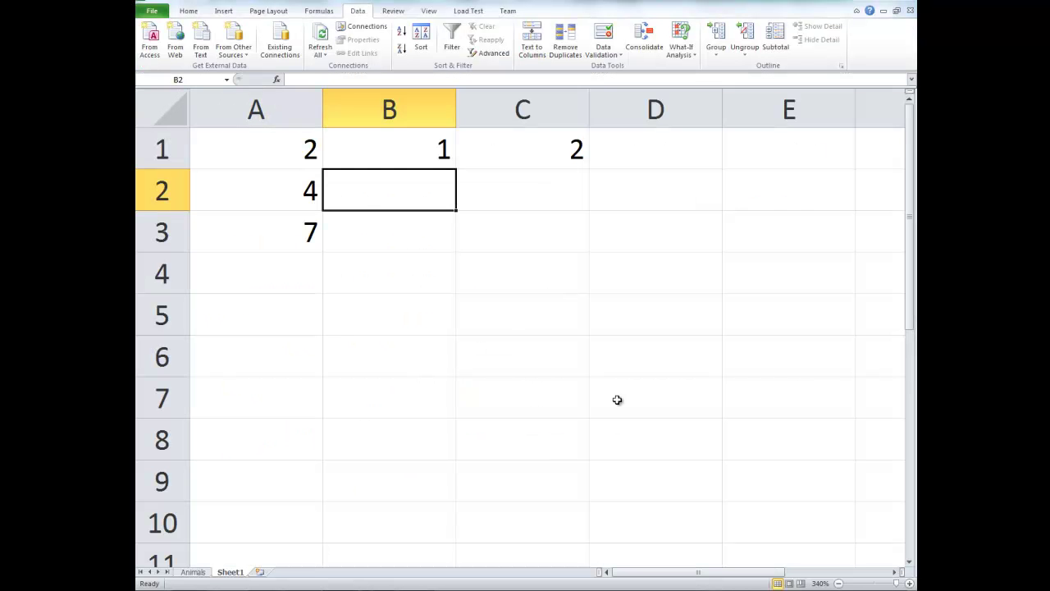
pyautogui.write('=A2')
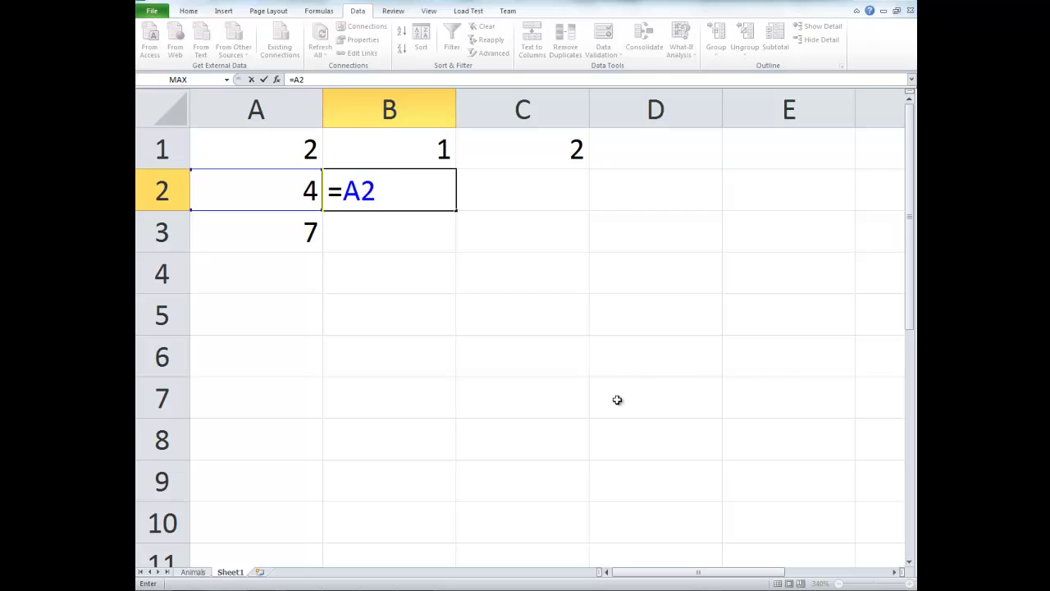
pyautogui.write('-A1')
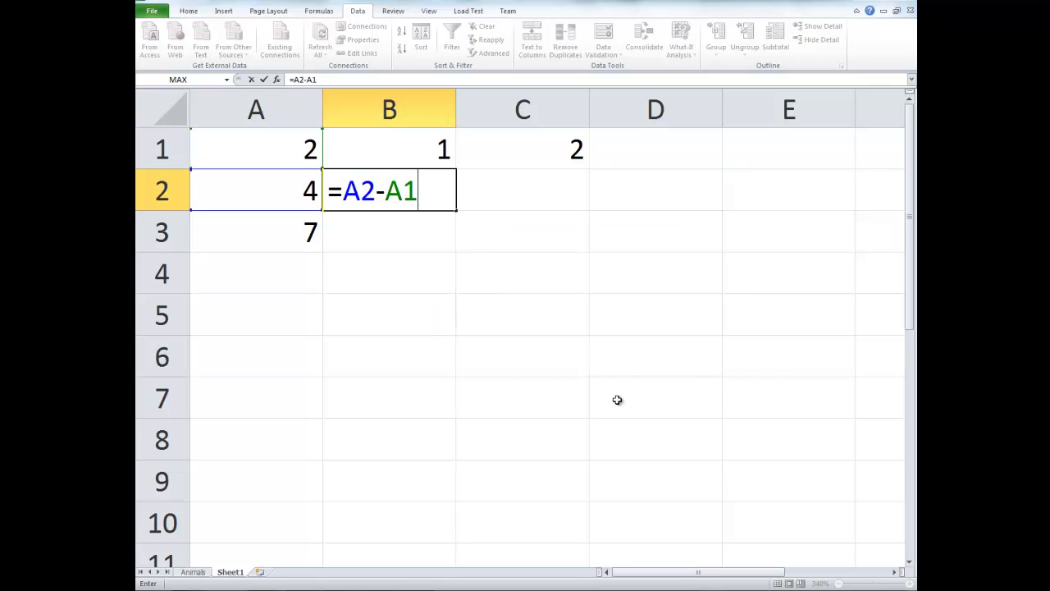
pyautogui.write('+B')
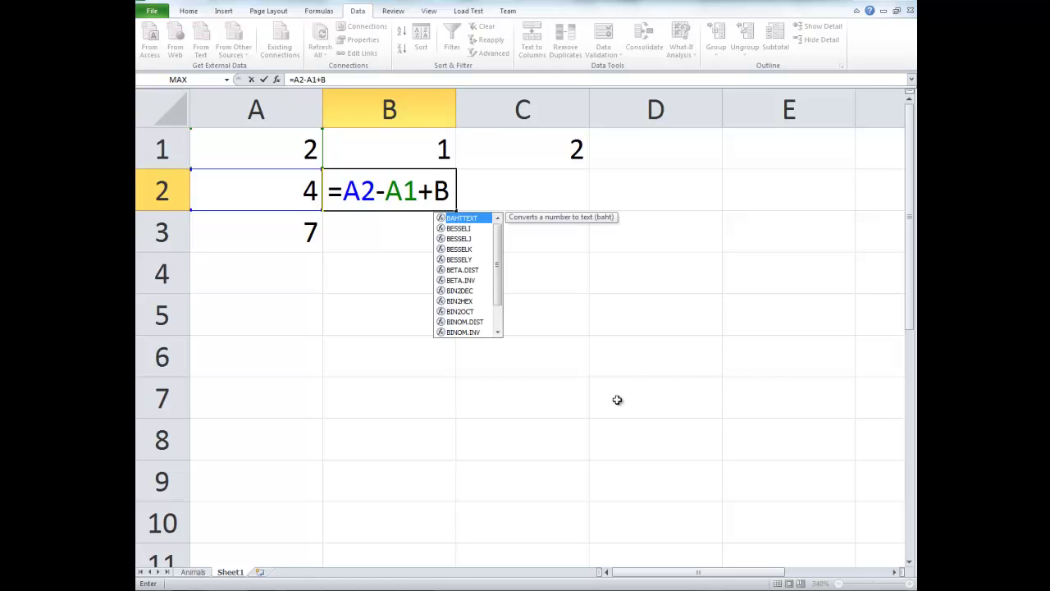
pyautogui.write('1')
pyautogui.press('Return')
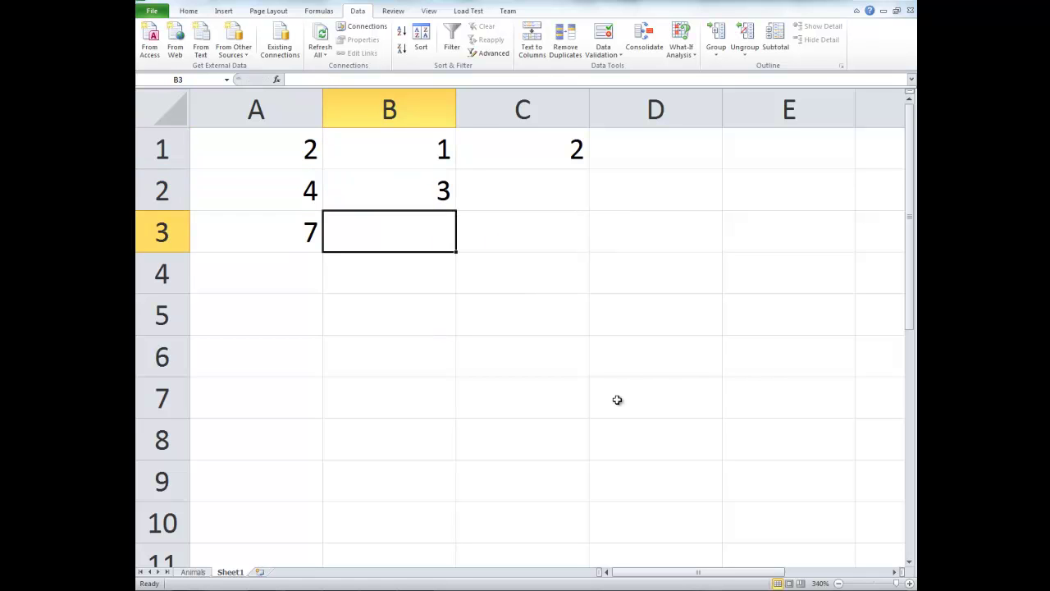
pyautogui.click(371, 193)
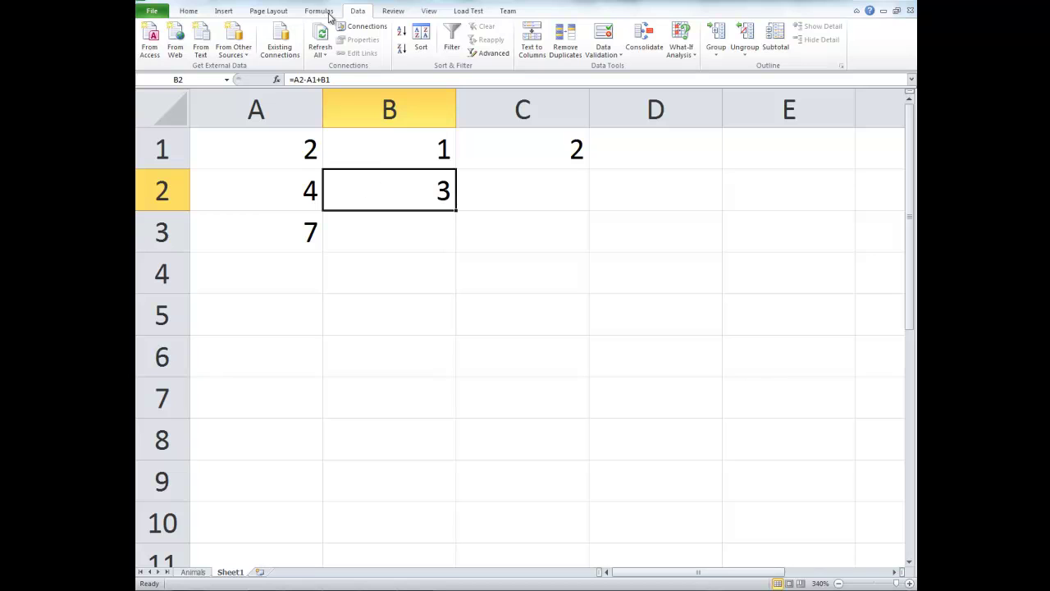
pyautogui.click(343, 80)
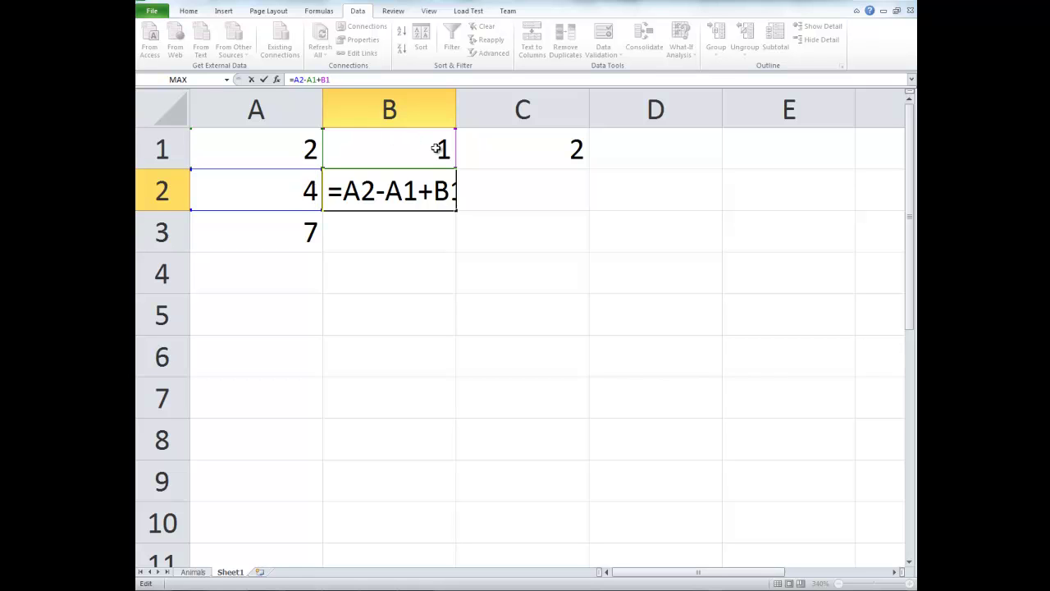
pyautogui.press('Return')
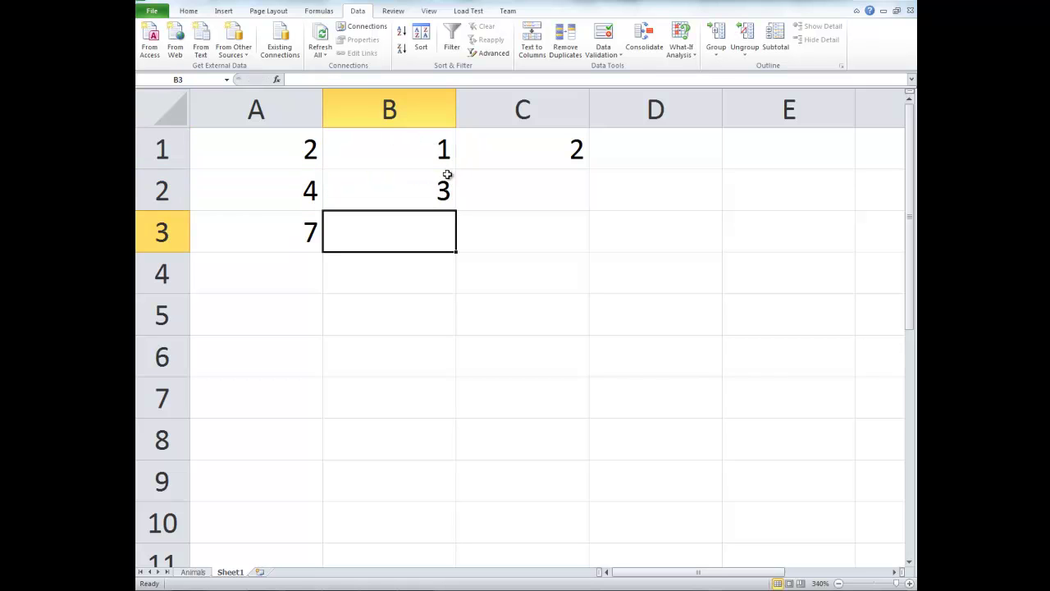
pyautogui.click(446, 186)
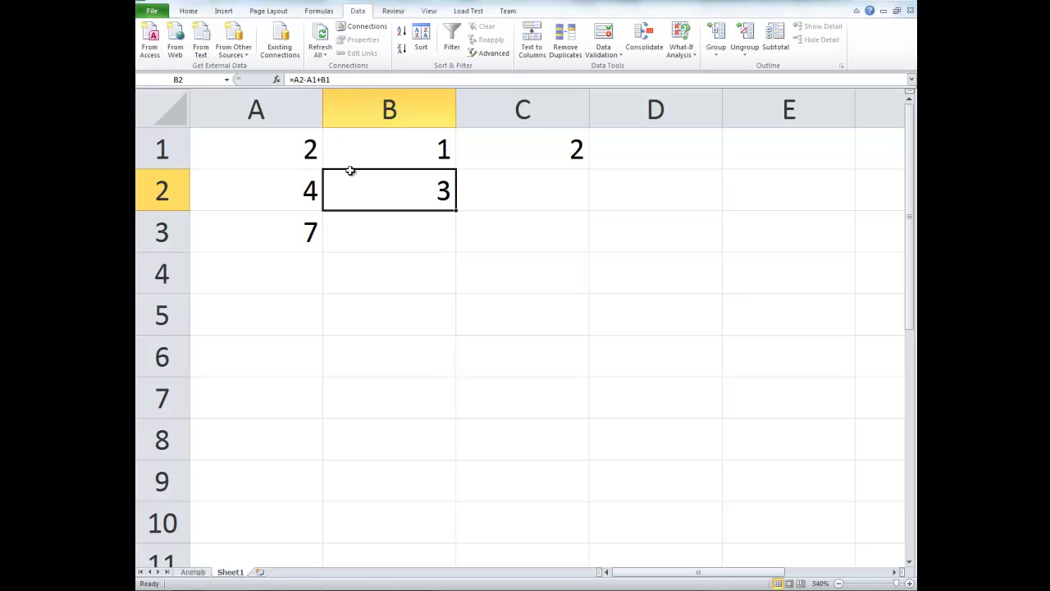
pyautogui.click(345, 79)
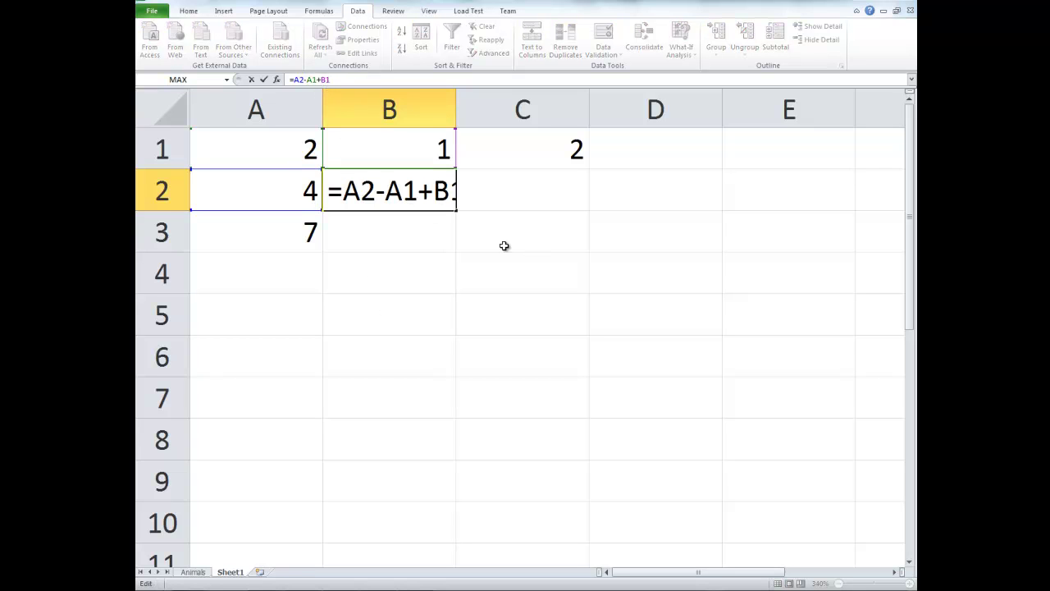
pyautogui.hotkey('ctrl', 'Return')
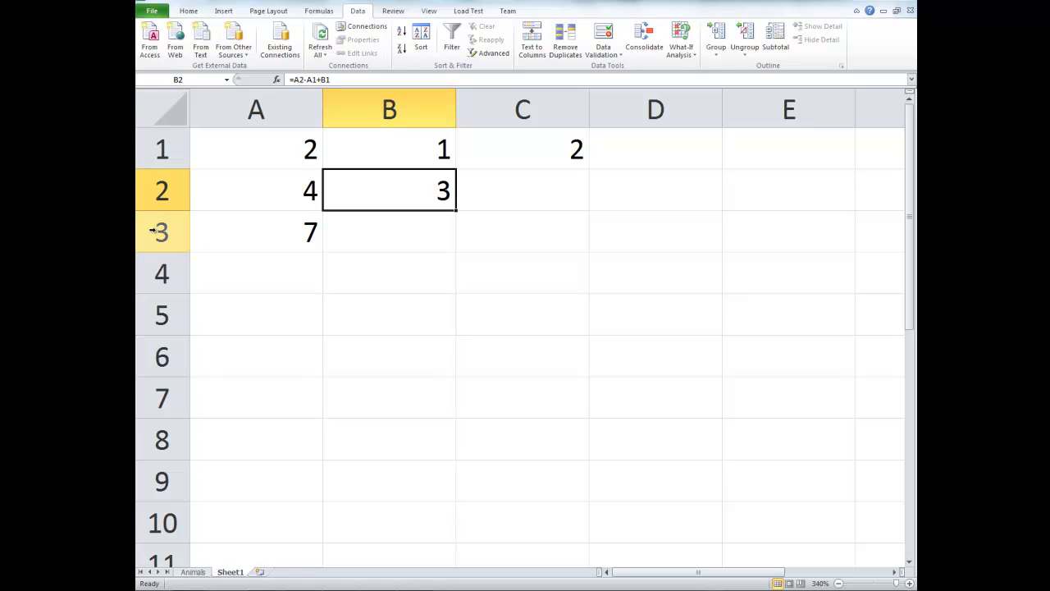
pyautogui.click(342, 78)
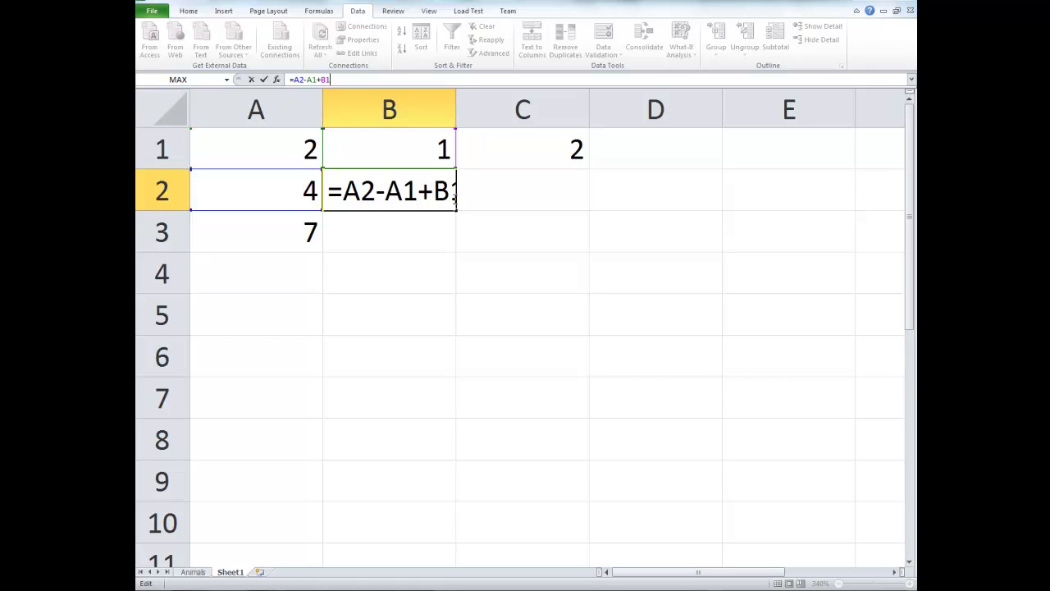
# Step: Fill B2 down to B3, showing 6 as =A3-A2+B2, and widen column B
pyautogui.press('Return')
pyautogui.click(451, 201)
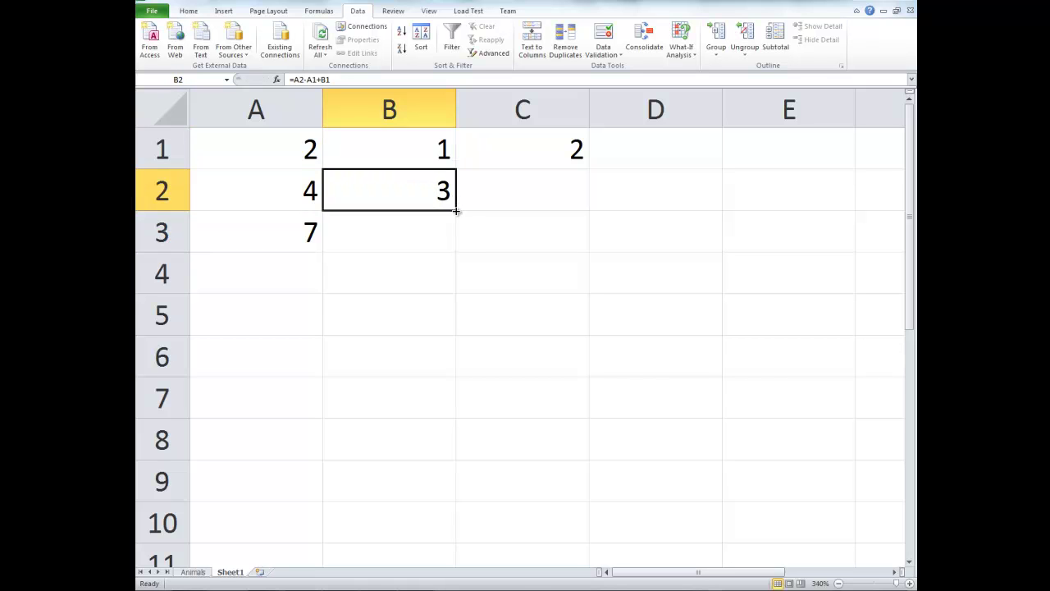
pyautogui.moveTo(456, 211); pyautogui.dragTo(455, 243)
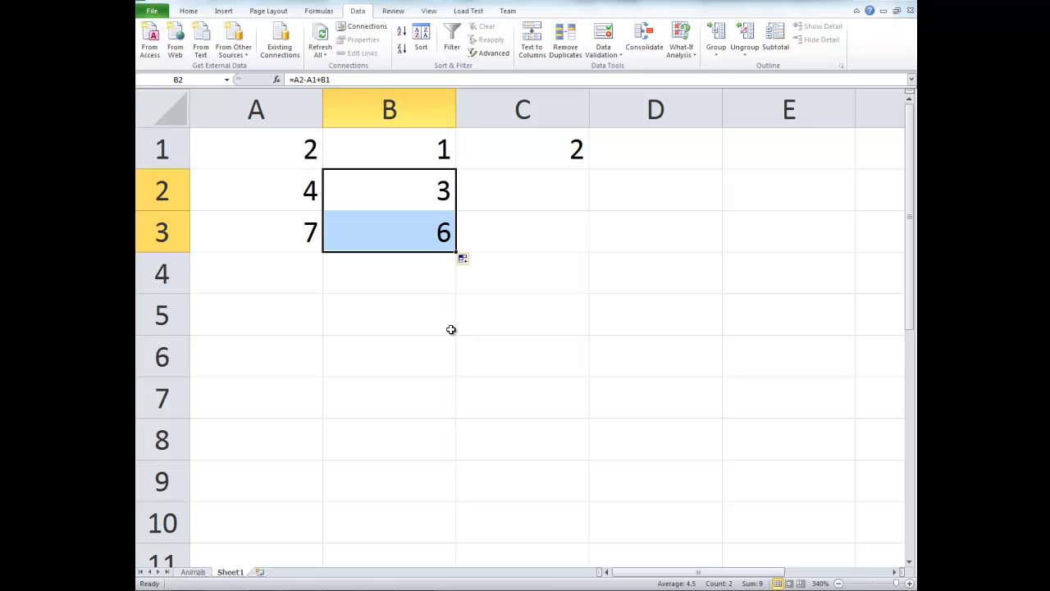
pyautogui.click(436, 223)
pyautogui.click(374, 77)
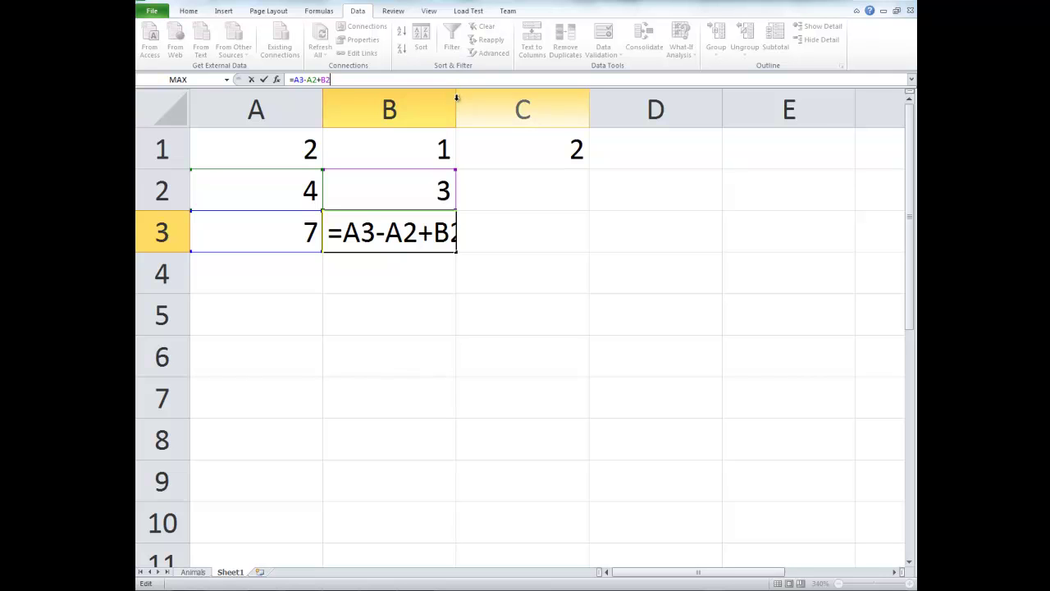
pyautogui.moveTo(456, 97); pyautogui.dragTo(474, 104)
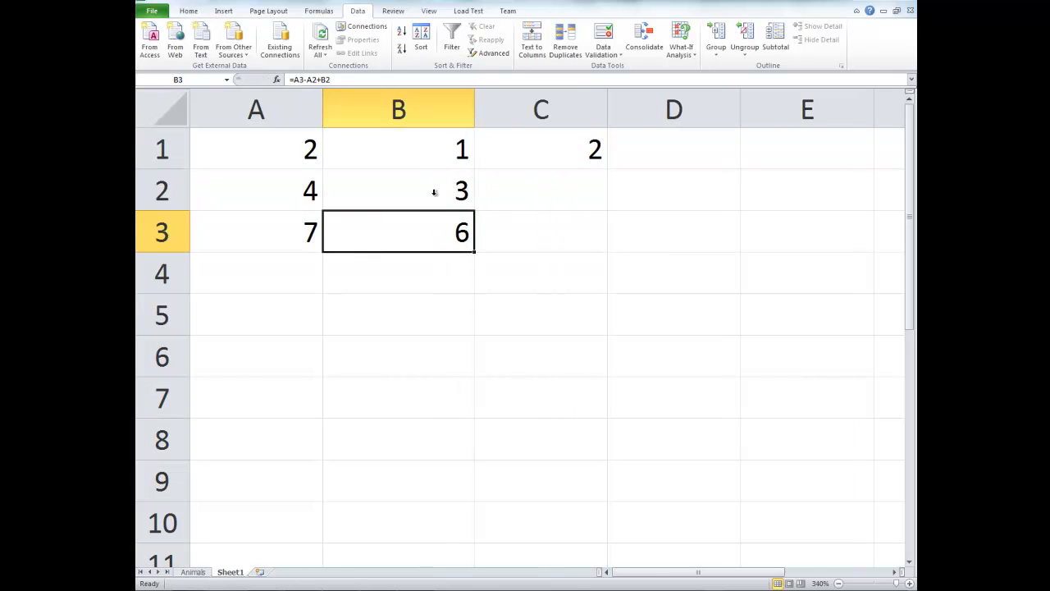
pyautogui.click(398, 79)
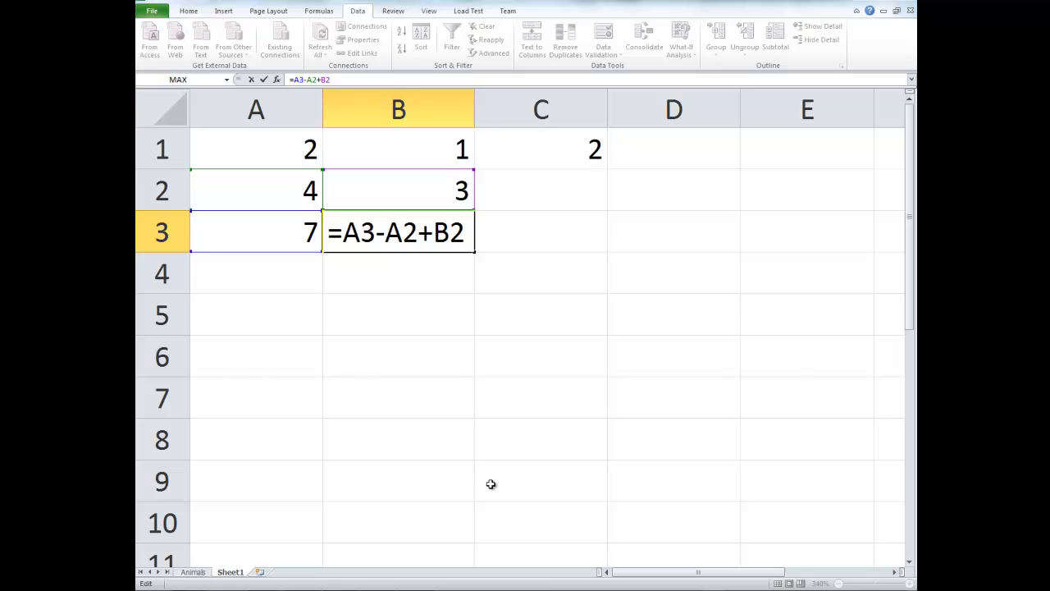
# Step: Review B2's formula =A2-A1+B1 and leave it unchanged
pyautogui.click(515, 197)
pyautogui.click(410, 183)
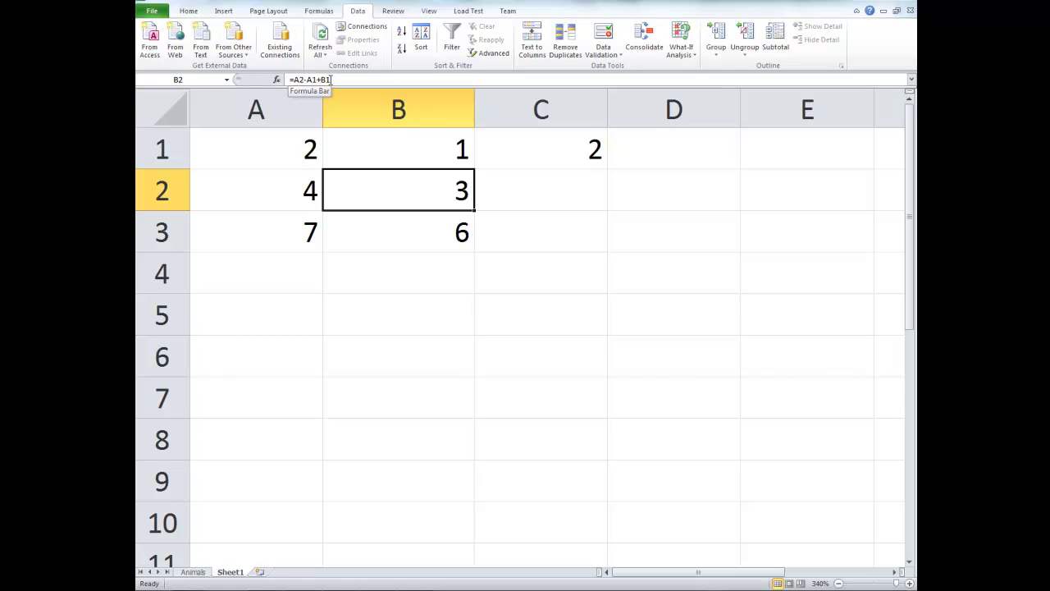
pyautogui.doubleClick(438, 197)
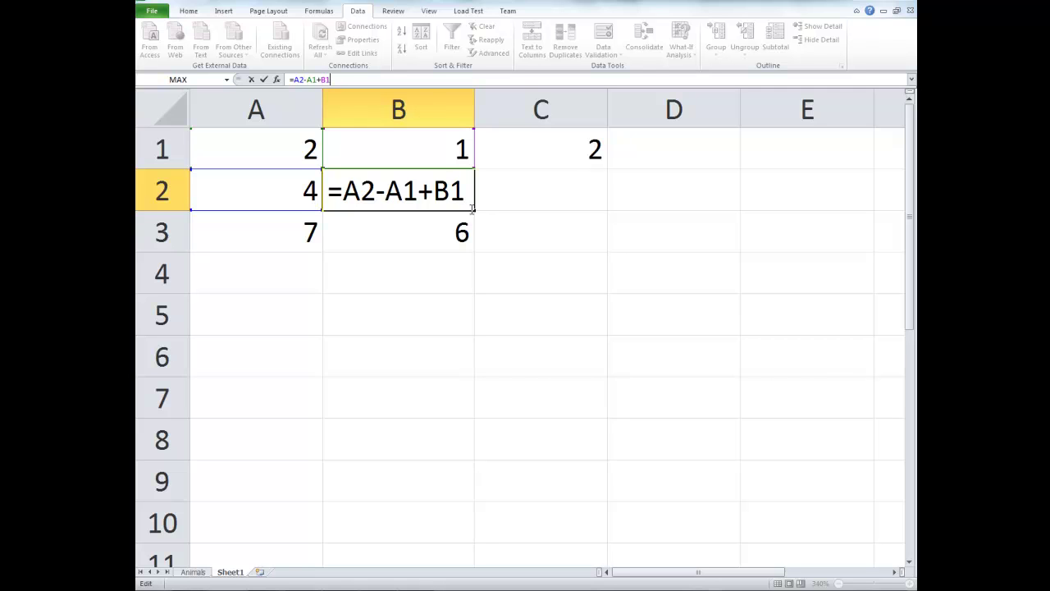
pyautogui.hotkey('ctrl', 'Return')
# Step: Fill B2 right into C2, showing 4 as =B2-B1+C1, and widen column C
pyautogui.moveTo(476, 213); pyautogui.dragTo(582, 212)
pyautogui.click(524, 184)
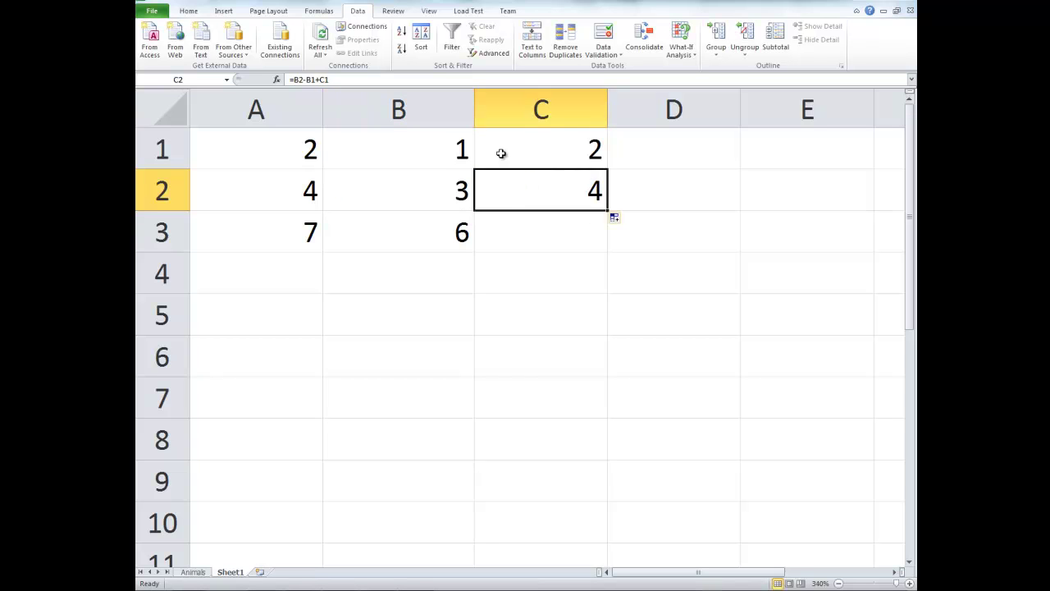
pyautogui.click(446, 80)
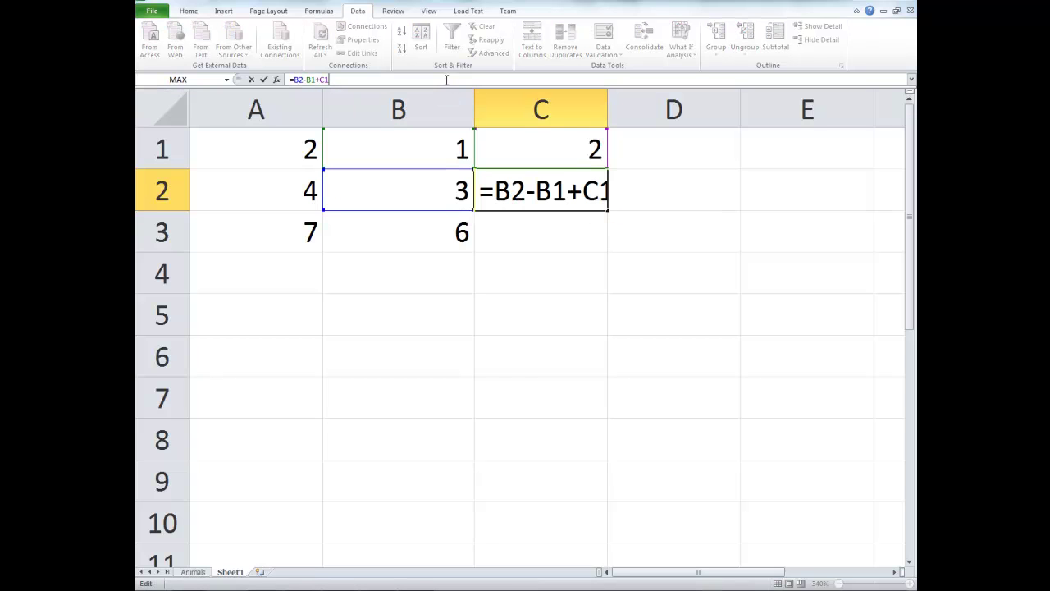
pyautogui.click(604, 99)
pyautogui.moveTo(609, 101); pyautogui.dragTo(630, 100)
pyautogui.click(553, 176)
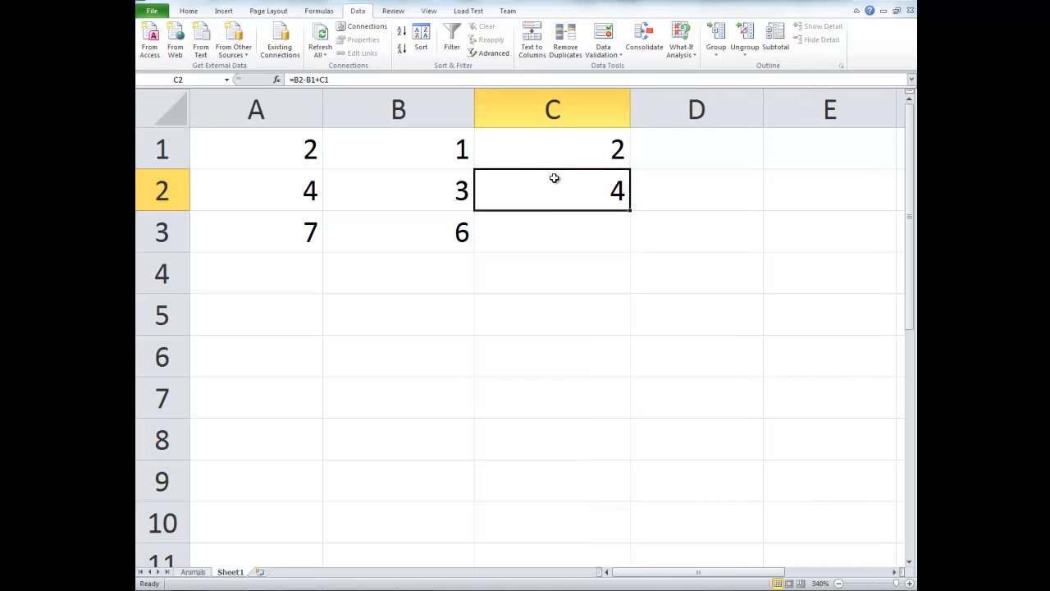
pyautogui.press('F2')
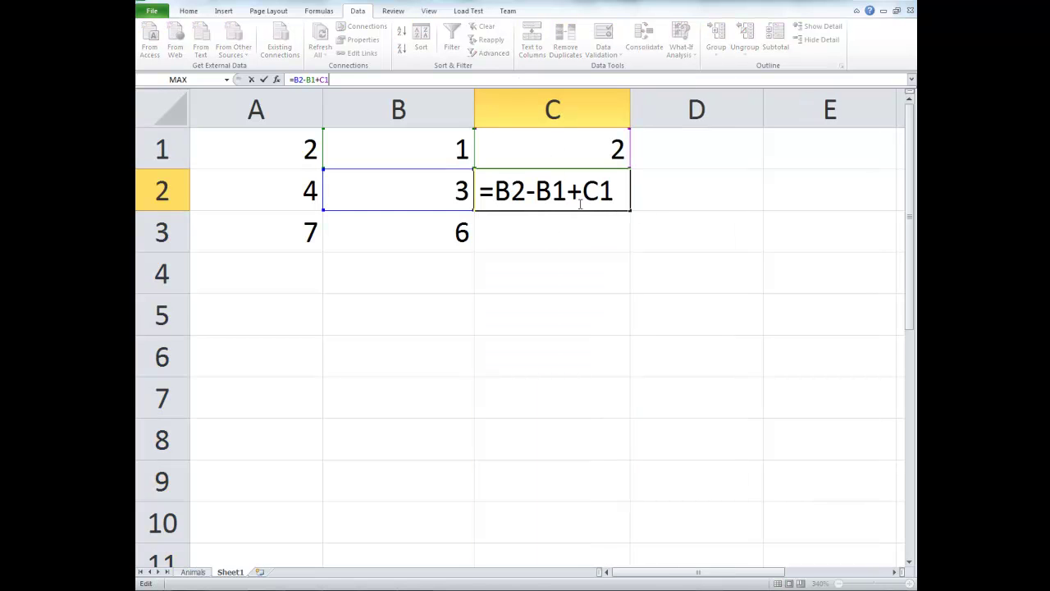
pyautogui.click(659, 215)
pyautogui.click(582, 191)
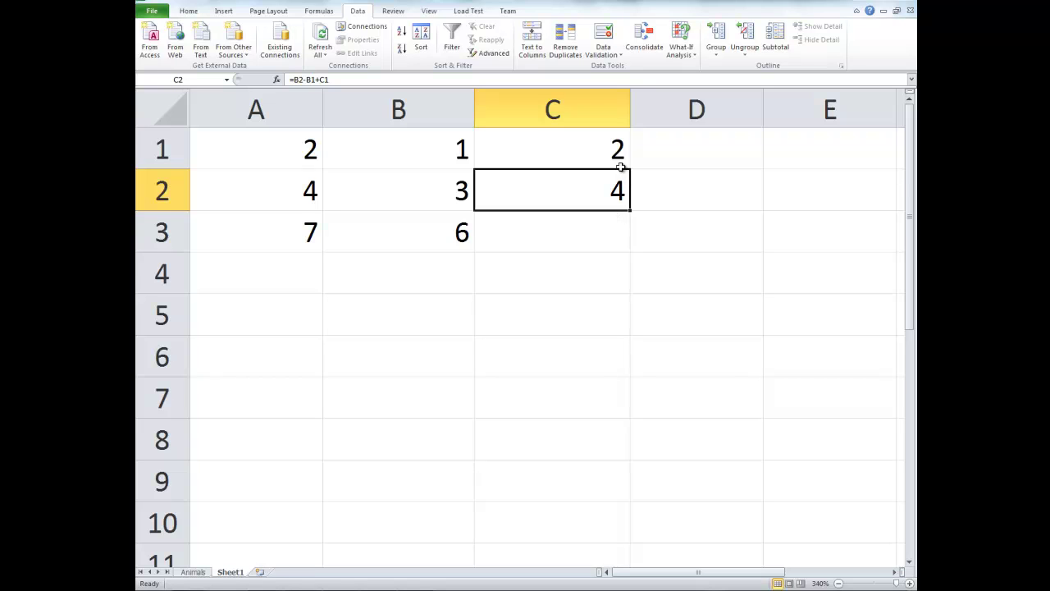
# Step: Fill C2's formula down into C3, which shows 7 as =B3-B2+C2
pyautogui.click(153, 185)
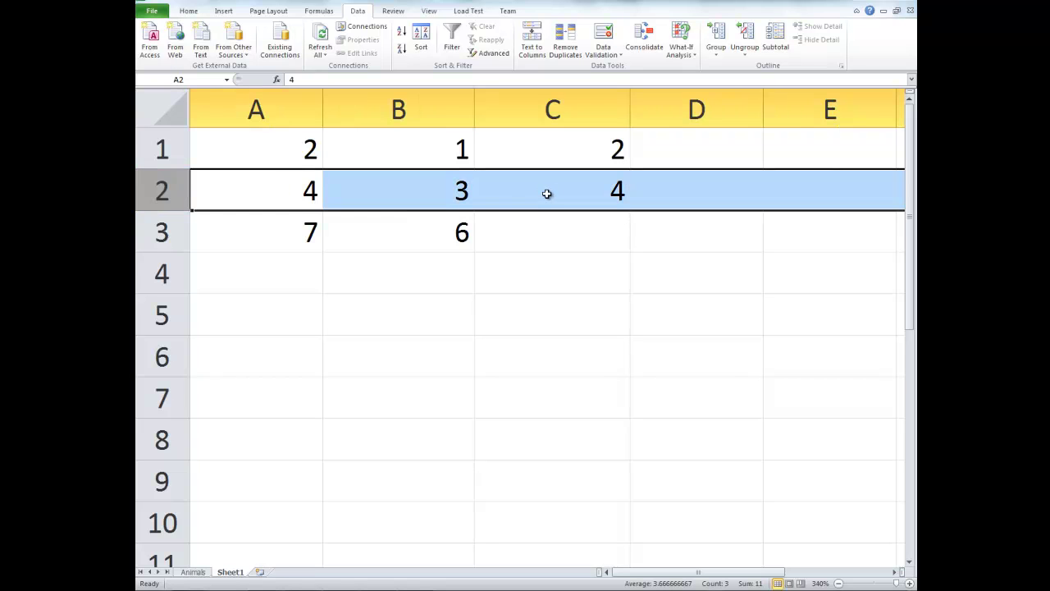
pyautogui.click(575, 188)
pyautogui.press('F2')
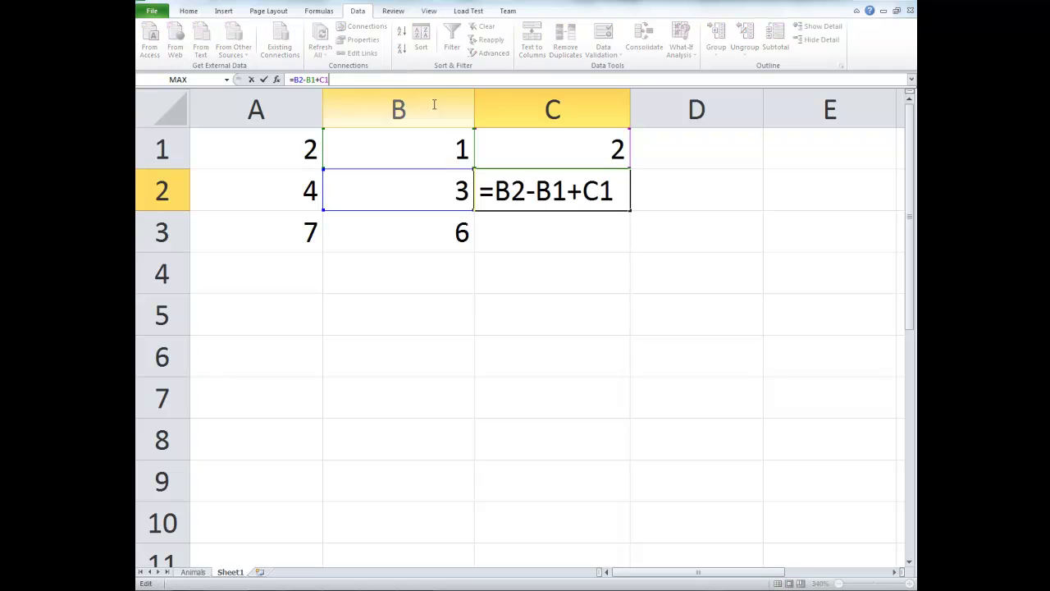
pyautogui.press('Tab')
pyautogui.click(607, 200)
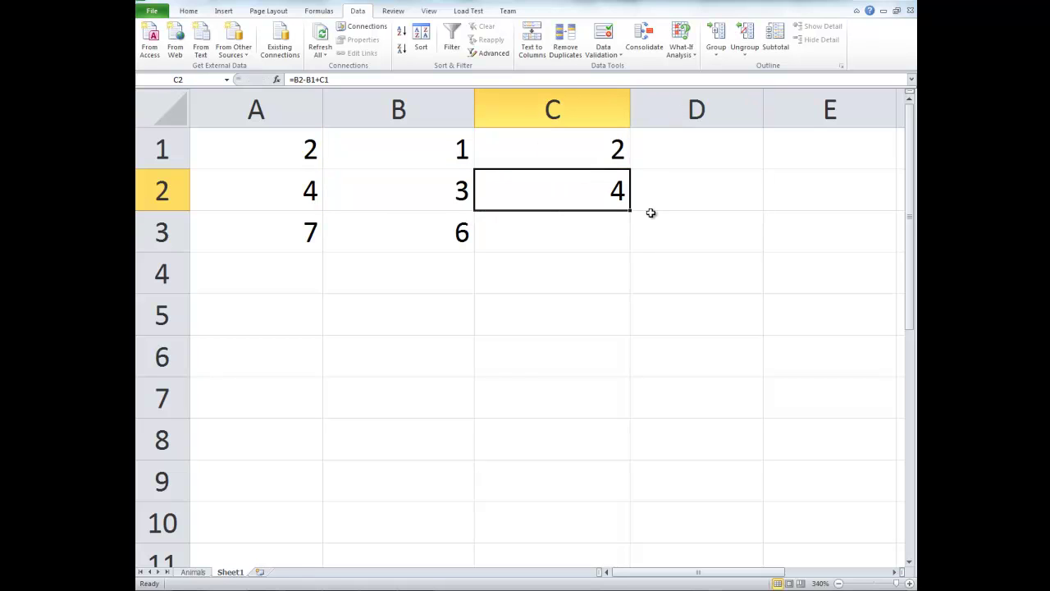
pyautogui.moveTo(630, 220); pyautogui.dragTo(626, 245)
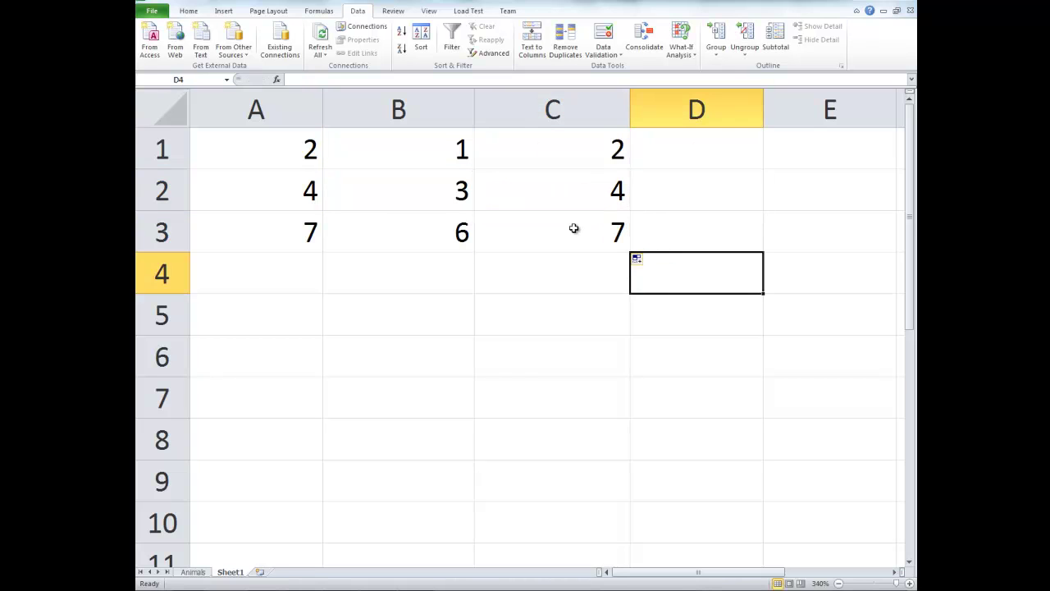
pyautogui.click(573, 228)
pyautogui.press('F2')
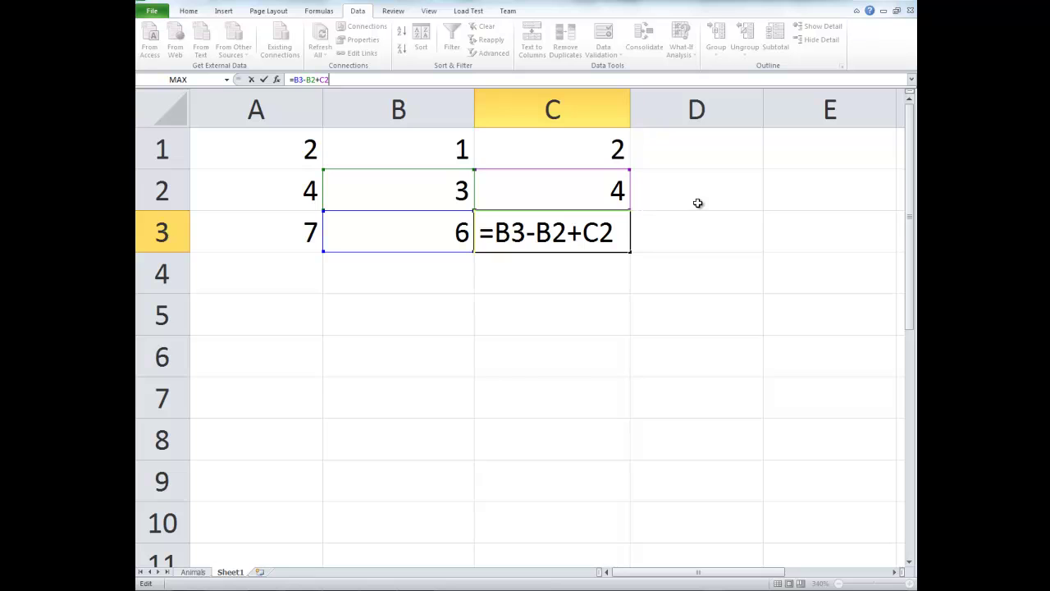
pyautogui.click(581, 401)
pyautogui.click(403, 194)
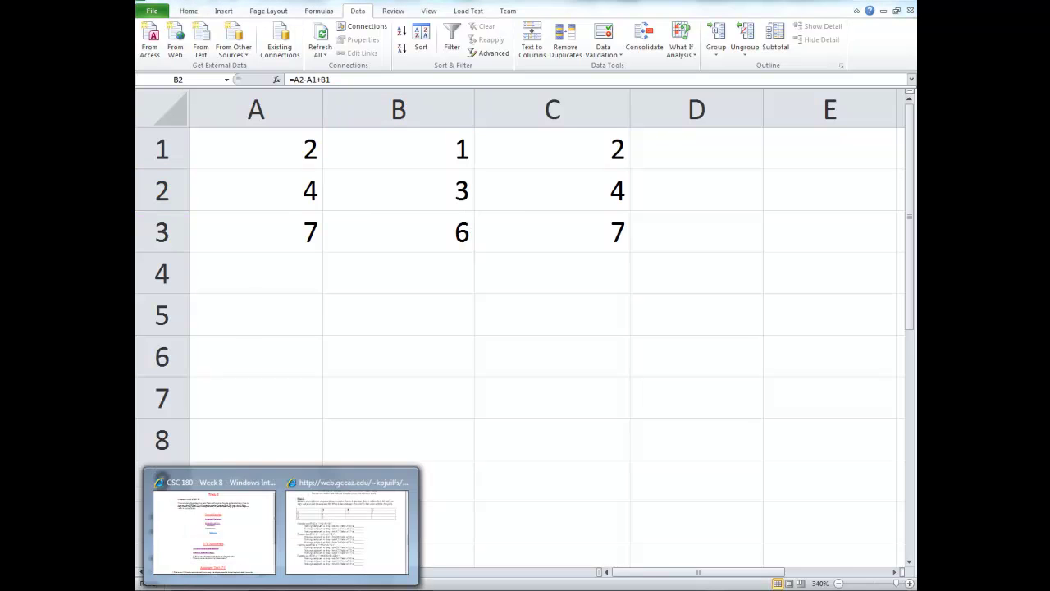
pyautogui.click(361, 512)
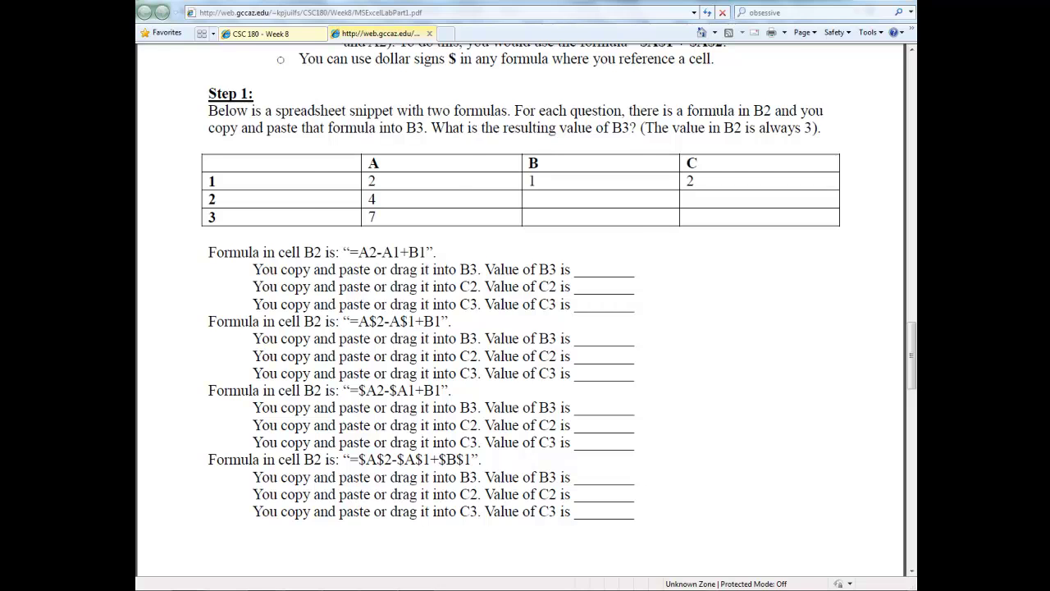
pyautogui.hotkey('alt', 'Tab')
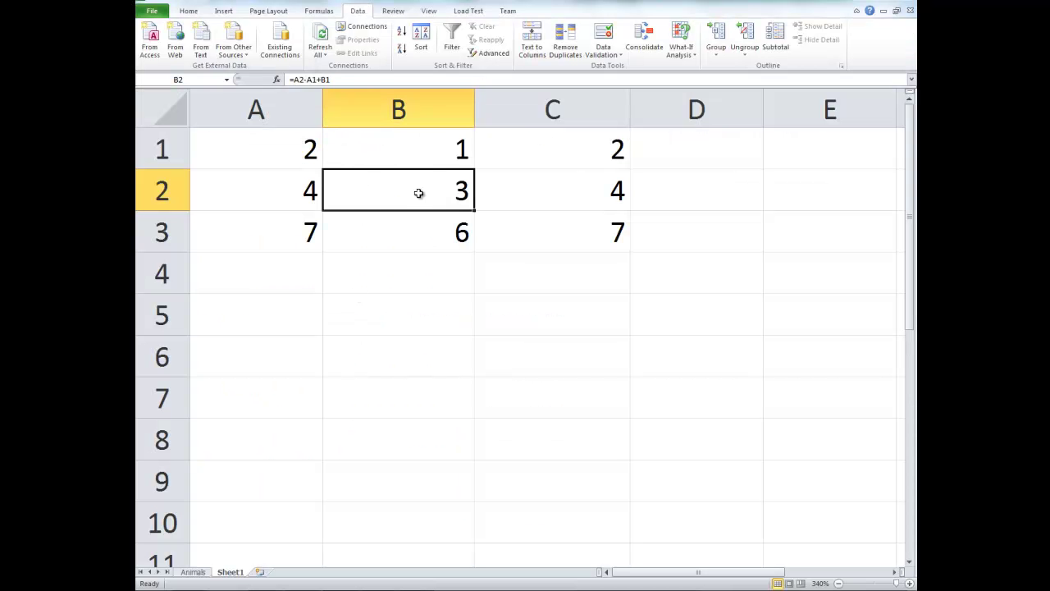
# Step: Clear the copied formulas from B3, C3 and C2
pyautogui.moveTo(437, 242); pyautogui.dragTo(615, 242)
pyautogui.press('Delete')
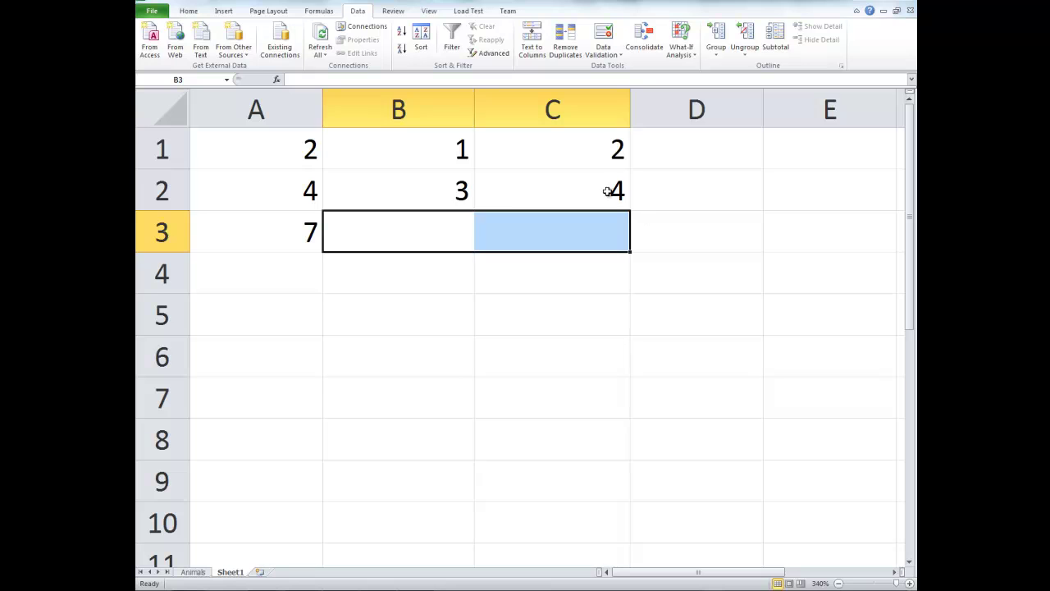
pyautogui.click(607, 192)
pyautogui.press('Delete')
# Step: Change B2's formula to =A$2-A$1+B1, locking the row references
pyautogui.click(453, 189)
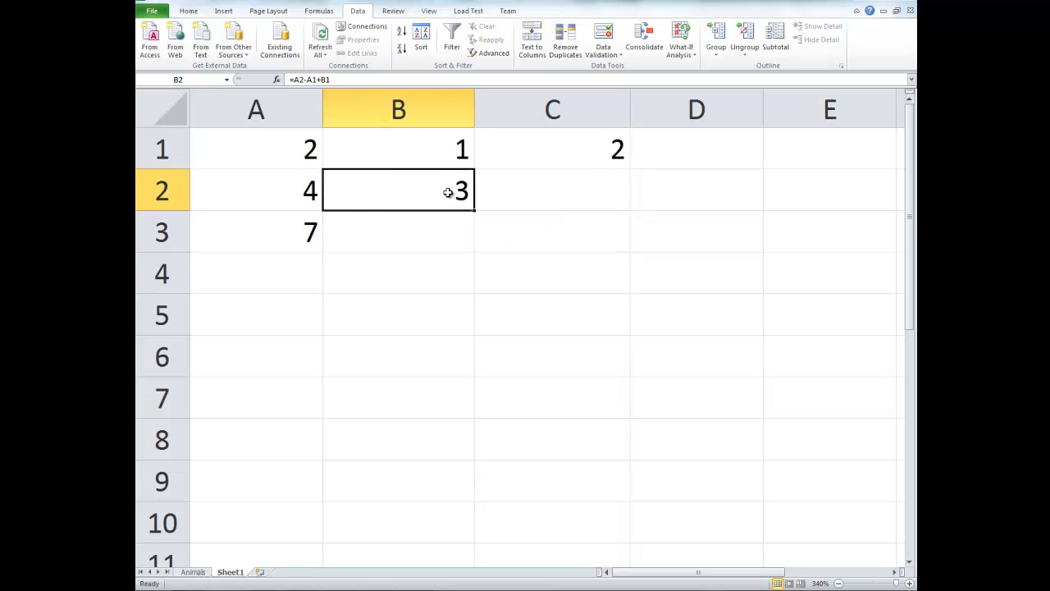
pyautogui.click(300, 80)
pyautogui.write('$')
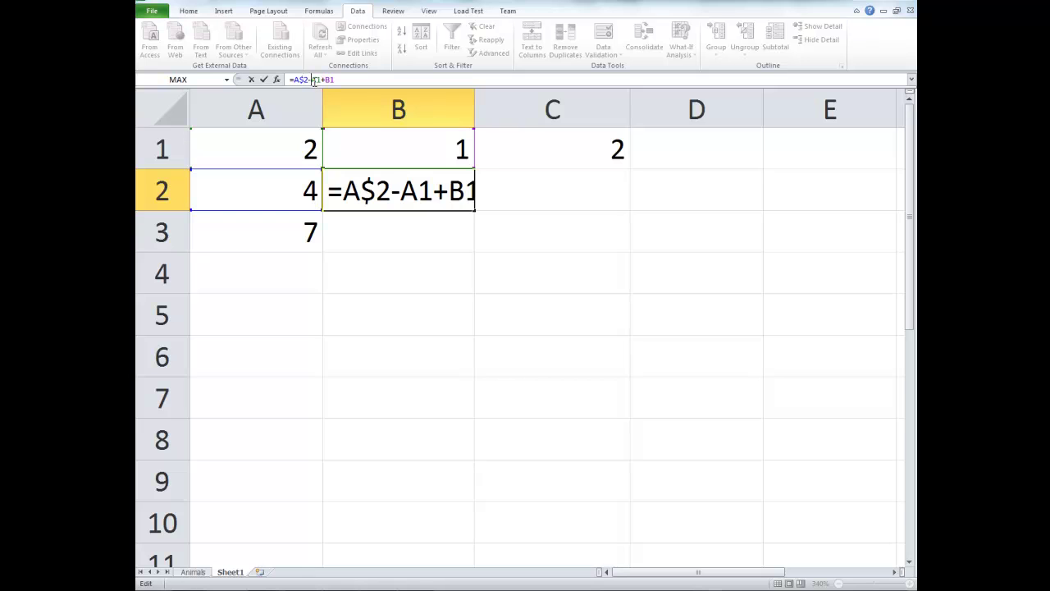
pyautogui.click(315, 79)
pyautogui.write('$')
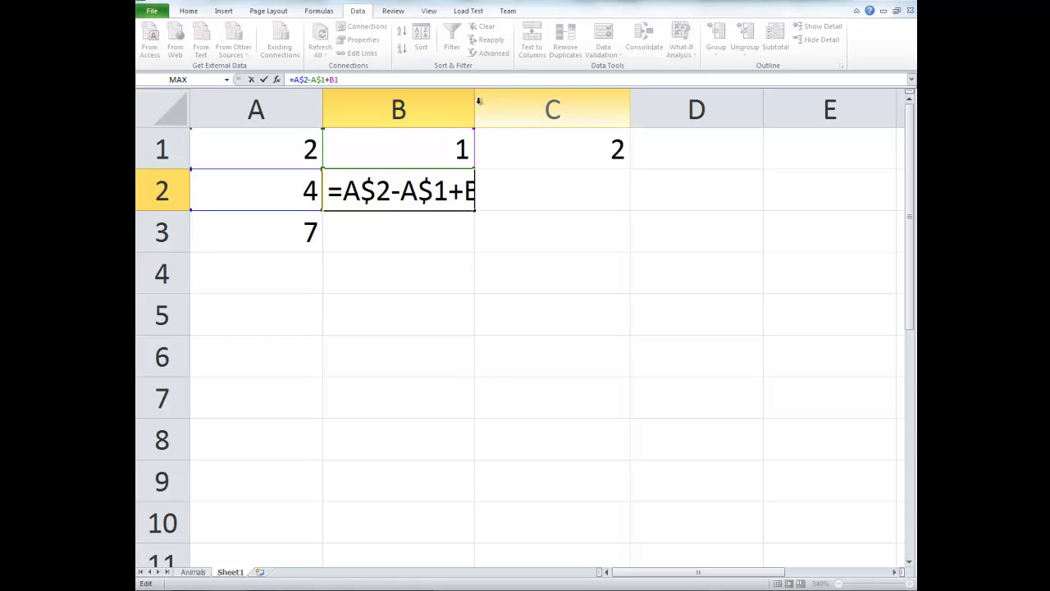
pyautogui.click(555, 216)
# Step: Widen column B and check B2's new formula
pyautogui.click(469, 112)
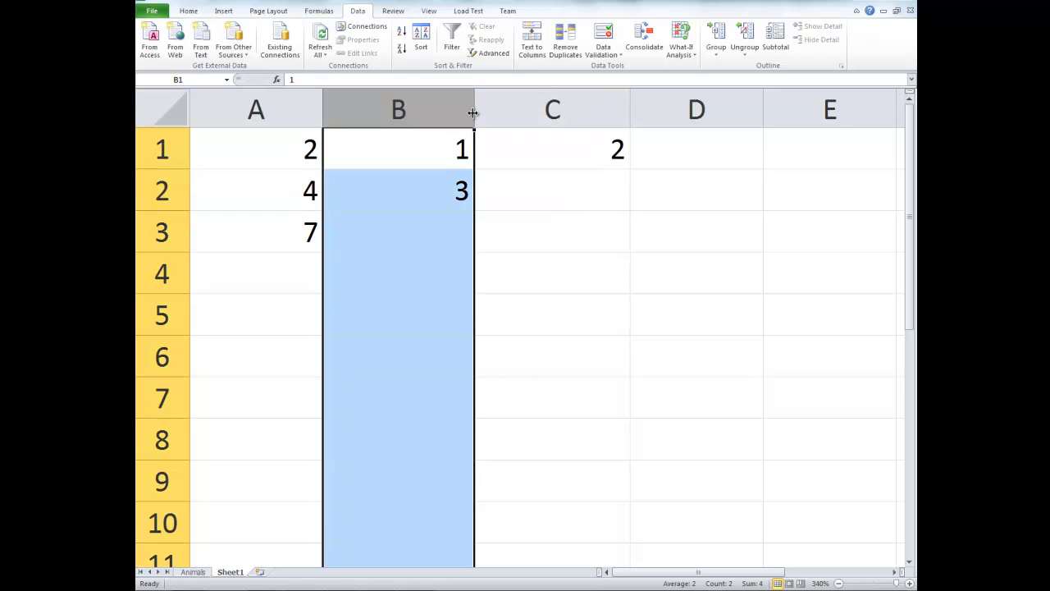
pyautogui.moveTo(474, 110); pyautogui.dragTo(553, 107)
pyautogui.click(447, 189)
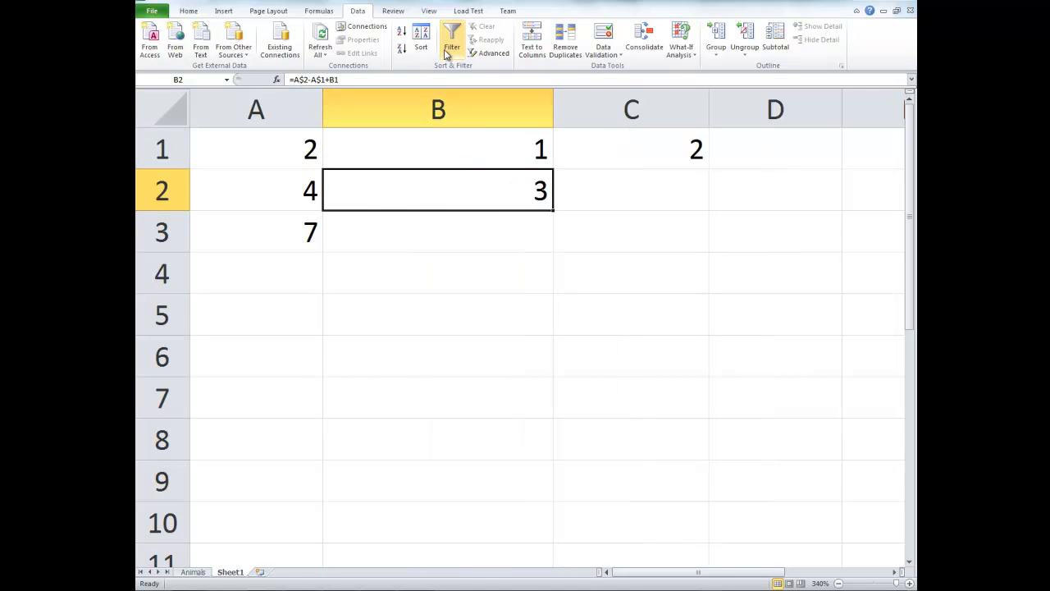
pyautogui.click(443, 80)
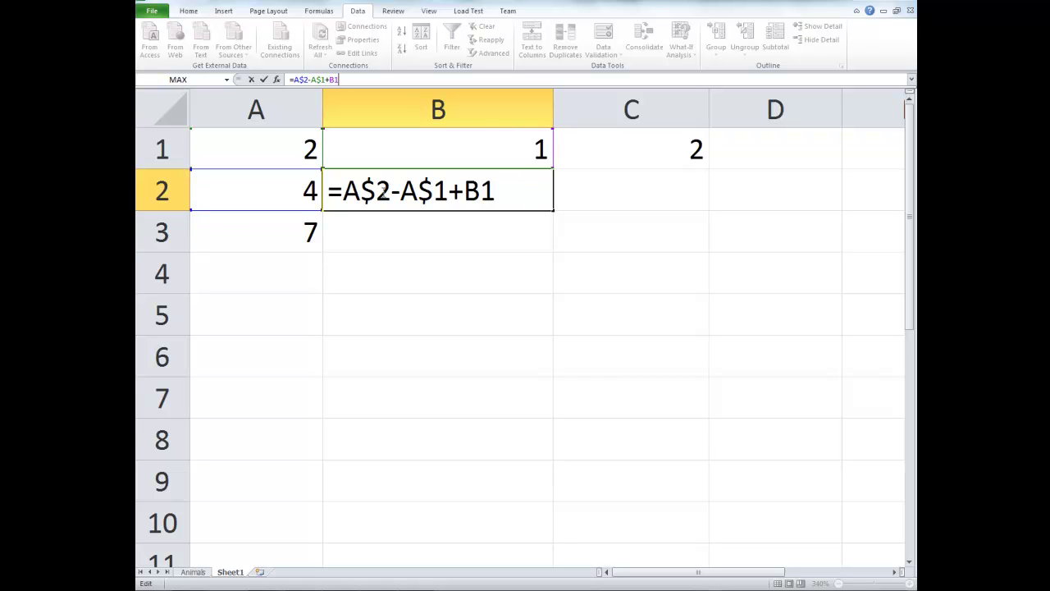
# Step: Examine the locked $2 and $1 parts of B2's formula, keeping it showing 3
pyautogui.moveTo(437, 190); pyautogui.dragTo(449, 190)
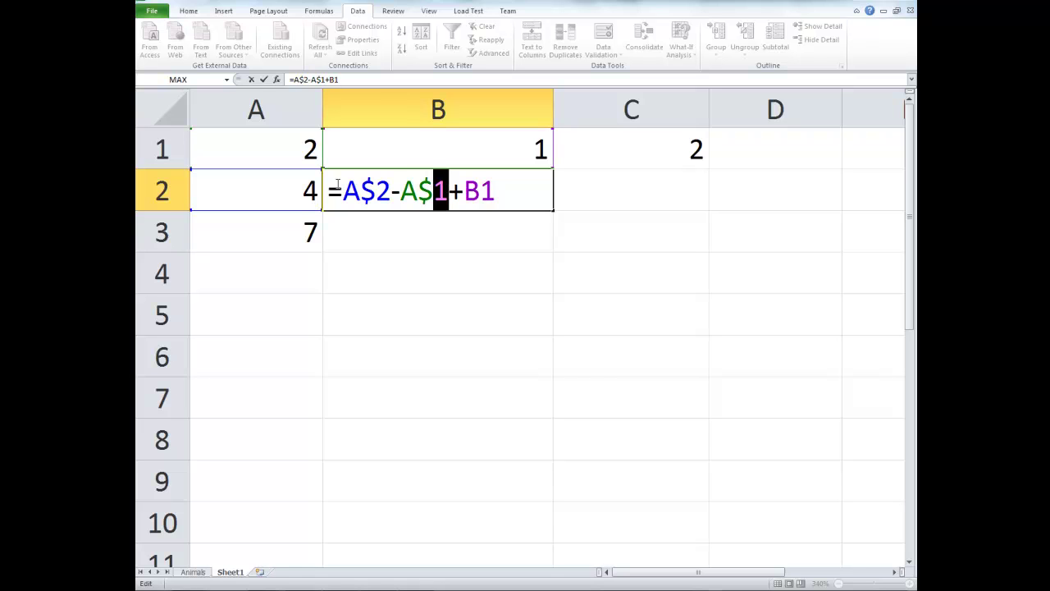
pyautogui.moveTo(374, 190); pyautogui.dragTo(447, 190)
pyautogui.moveTo(361, 190); pyautogui.dragTo(391, 190)
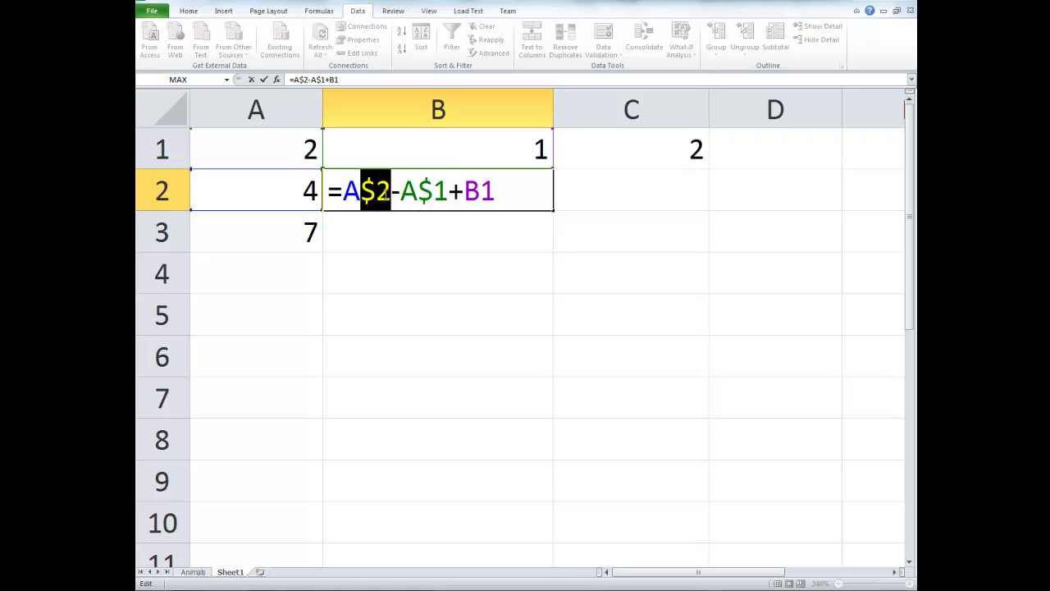
pyautogui.click(530, 228)
pyautogui.click(539, 191)
# Step: Fill B2 down to B3, which becomes =A$2-A$1+B2 showing 5
pyautogui.moveTo(553, 210); pyautogui.dragTo(546, 238)
pyautogui.click(460, 221)
pyautogui.click(401, 78)
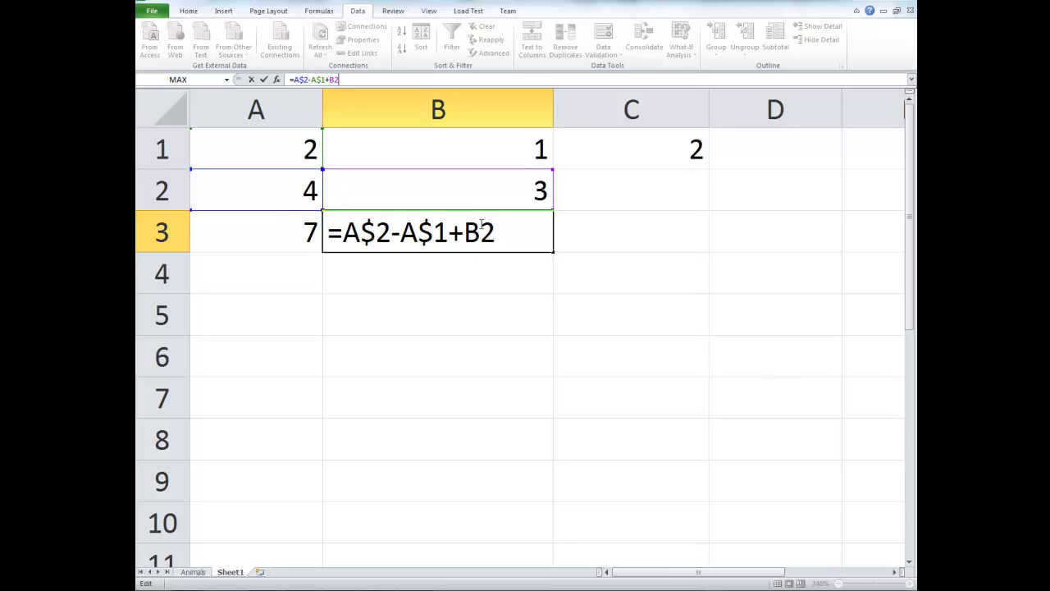
pyautogui.click(489, 234)
pyautogui.hotkey('shift', 'Right')
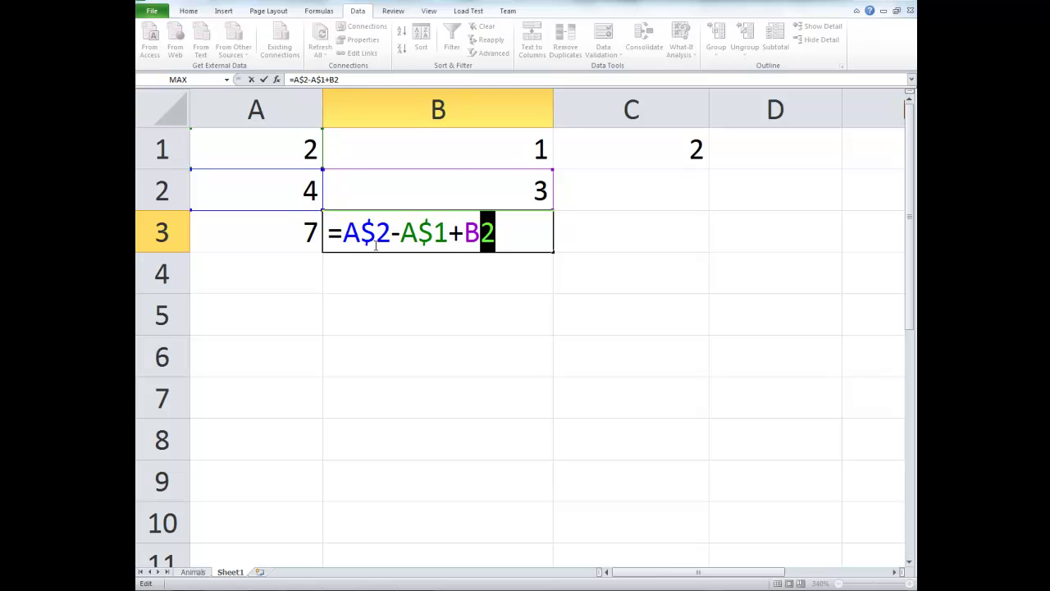
# Step: Compare the formulas in B2 and B3 side by side
pyautogui.click(513, 192)
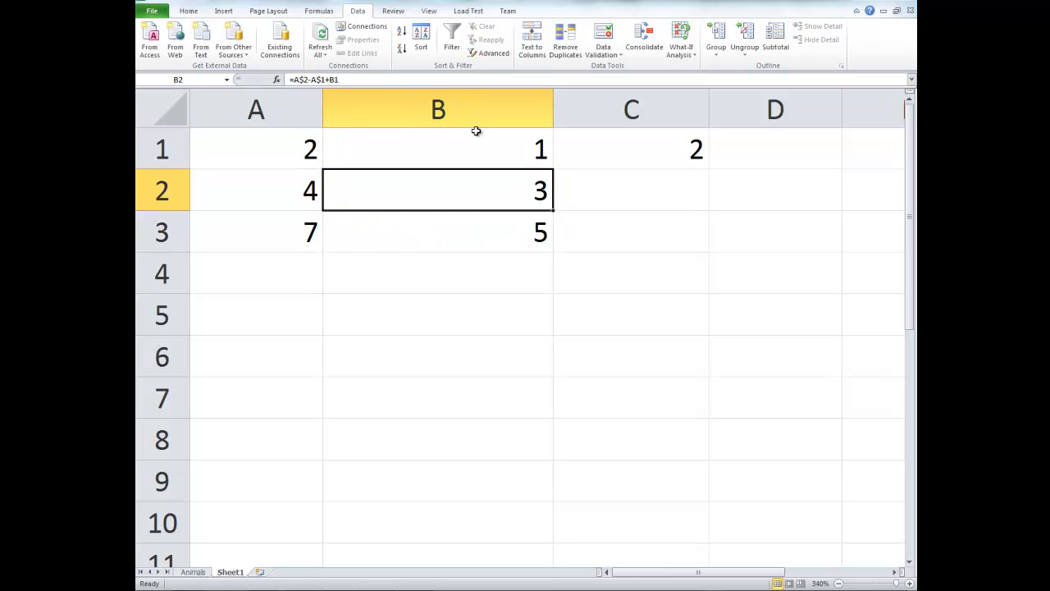
pyautogui.press('F2')
pyautogui.press('Return')
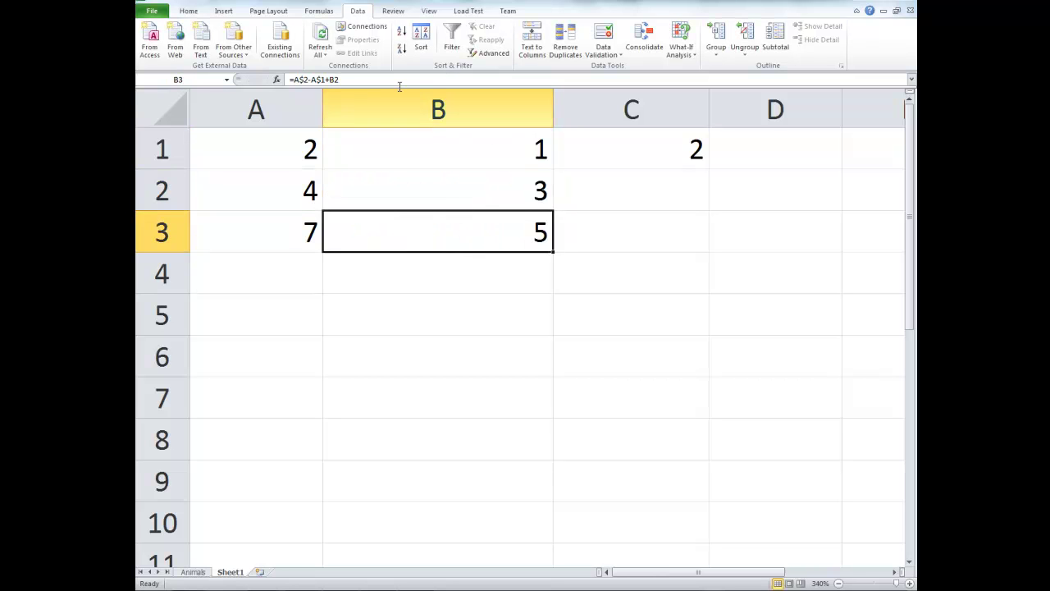
pyautogui.press('F2')
pyautogui.click(629, 317)
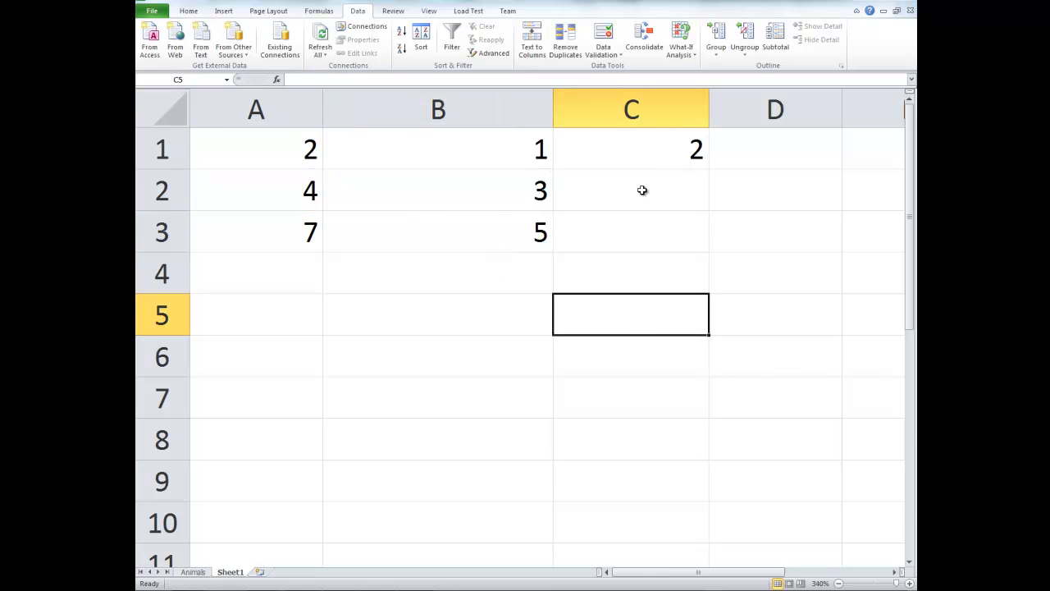
pyautogui.click(483, 186)
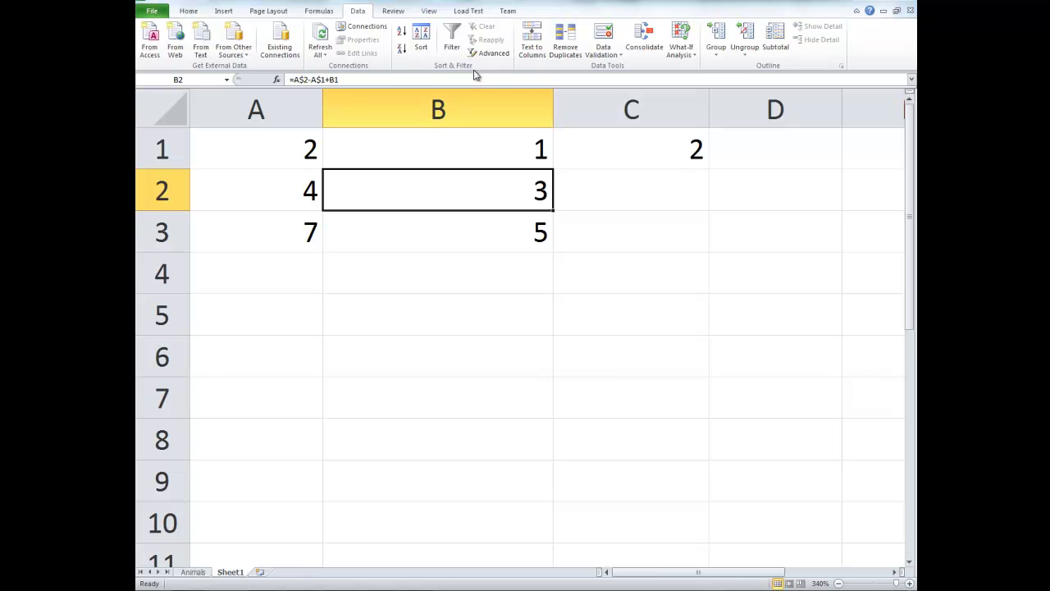
# Step: Review B2's formula, trying an extra $ and removing it, leaving it unchanged
pyautogui.press('F2')
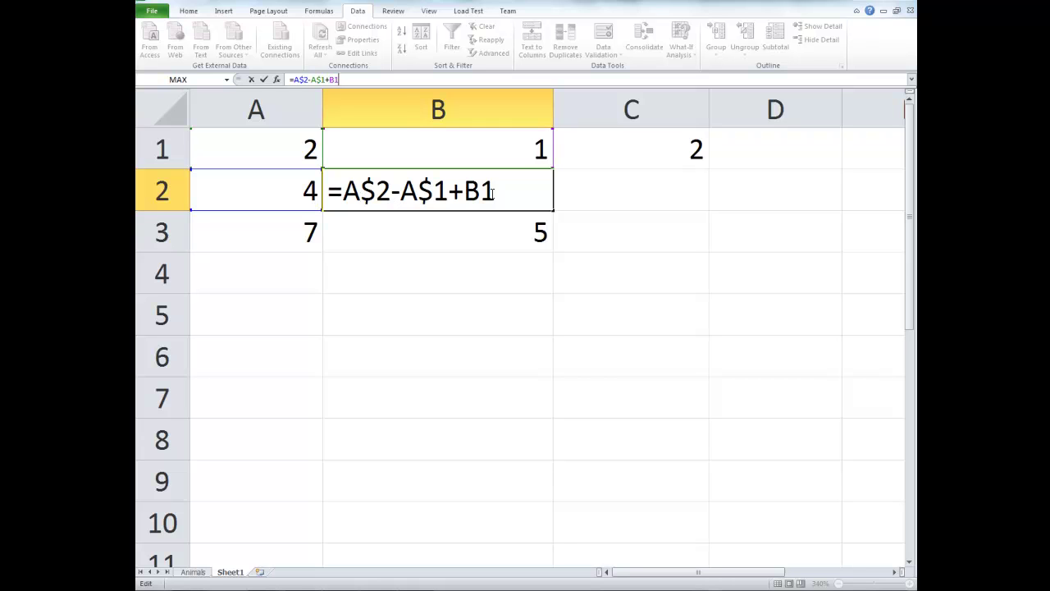
pyautogui.click(349, 198)
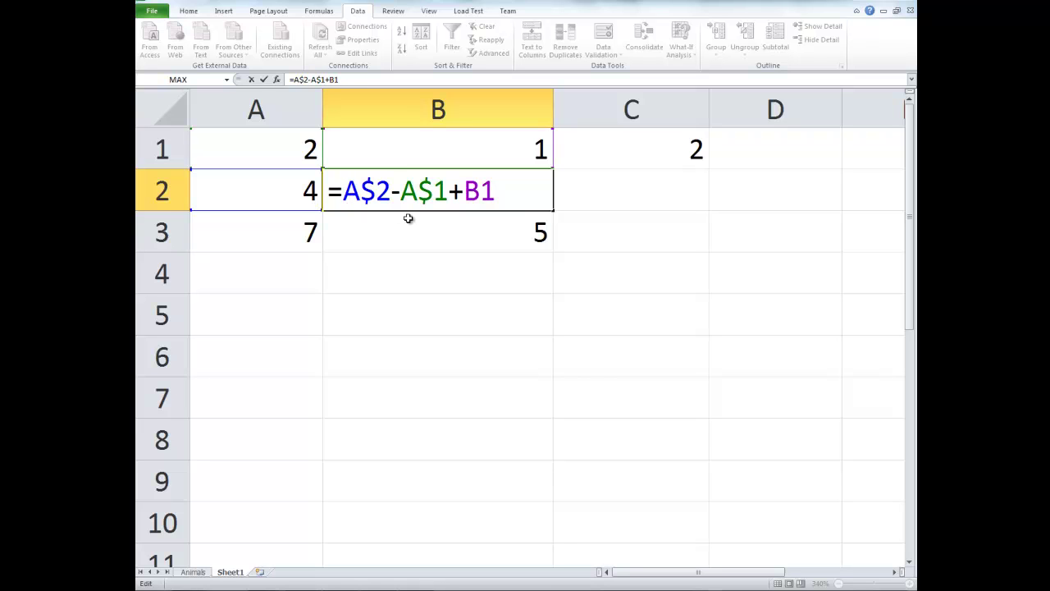
pyautogui.write('$')
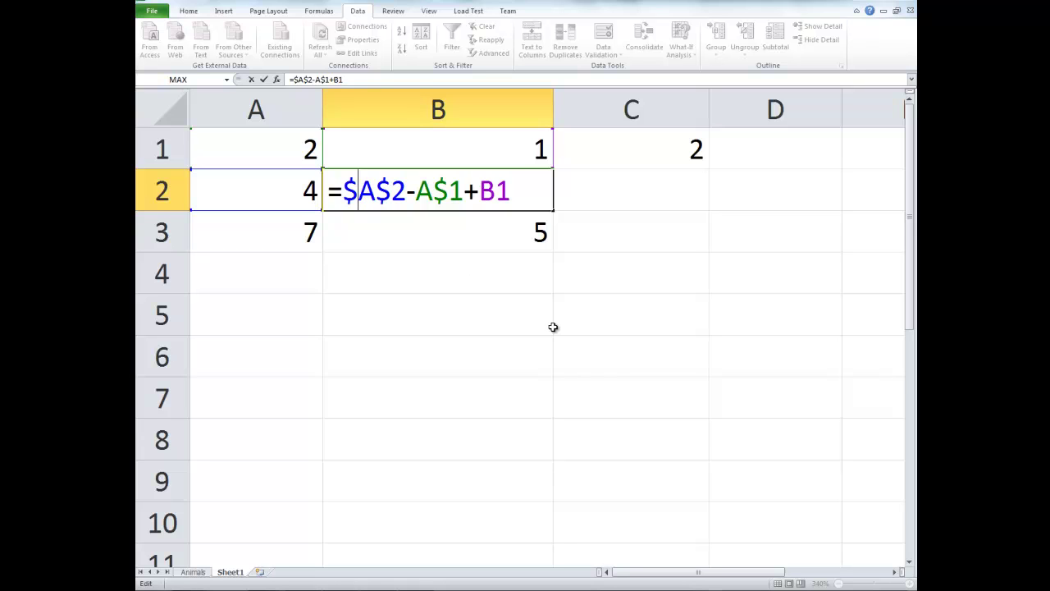
pyautogui.press('BackSpace')
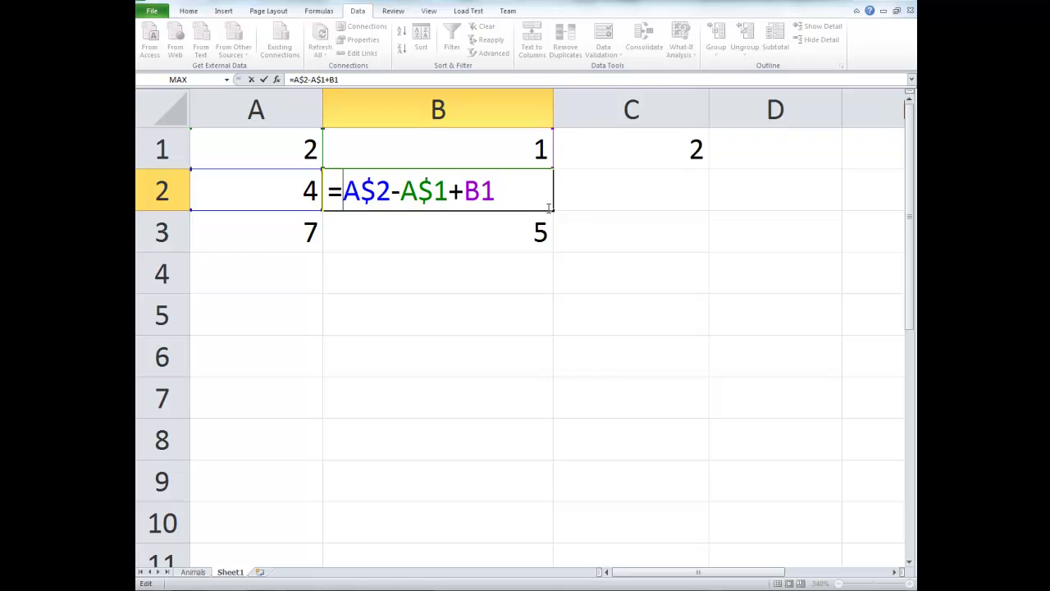
pyautogui.press('End')
pyautogui.click(568, 219)
# Step: Fill B2 right into C2, showing 4, and widen column C
pyautogui.click(544, 202)
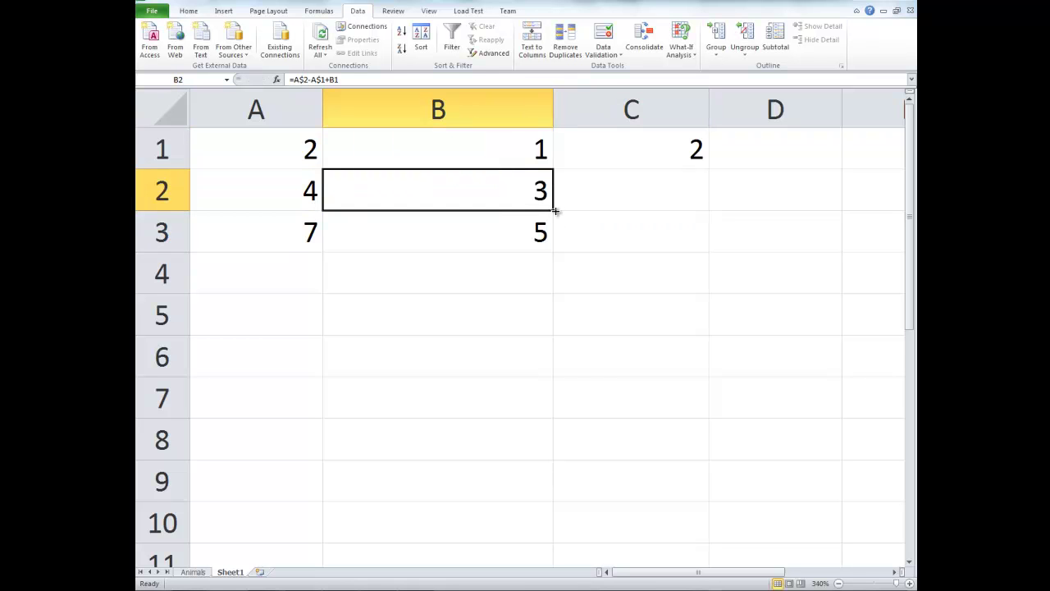
pyautogui.moveTo(553, 211); pyautogui.dragTo(715, 221)
pyautogui.click(625, 194)
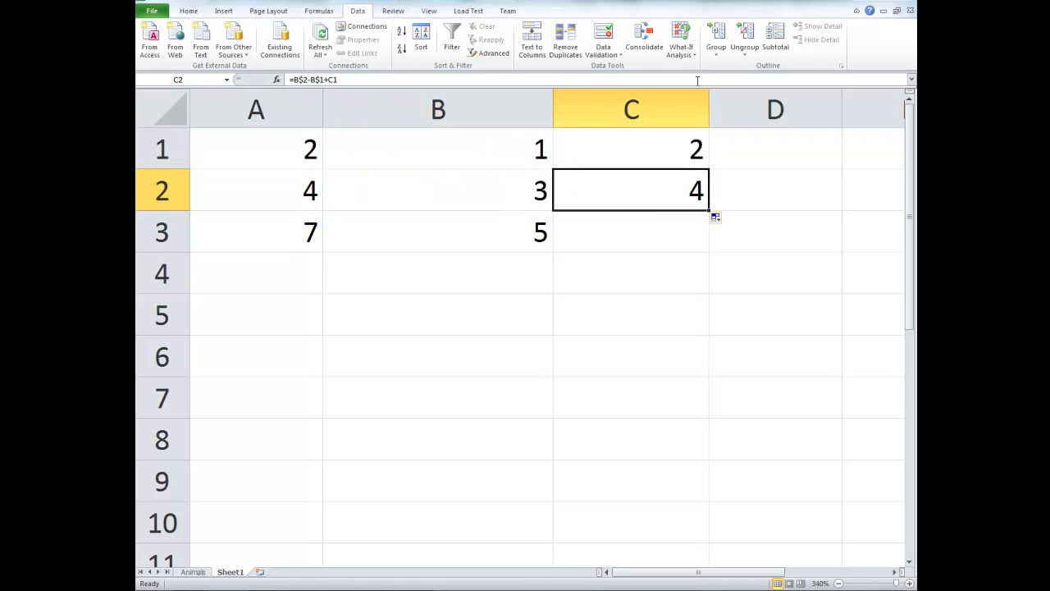
pyautogui.moveTo(710, 97); pyautogui.dragTo(766, 97)
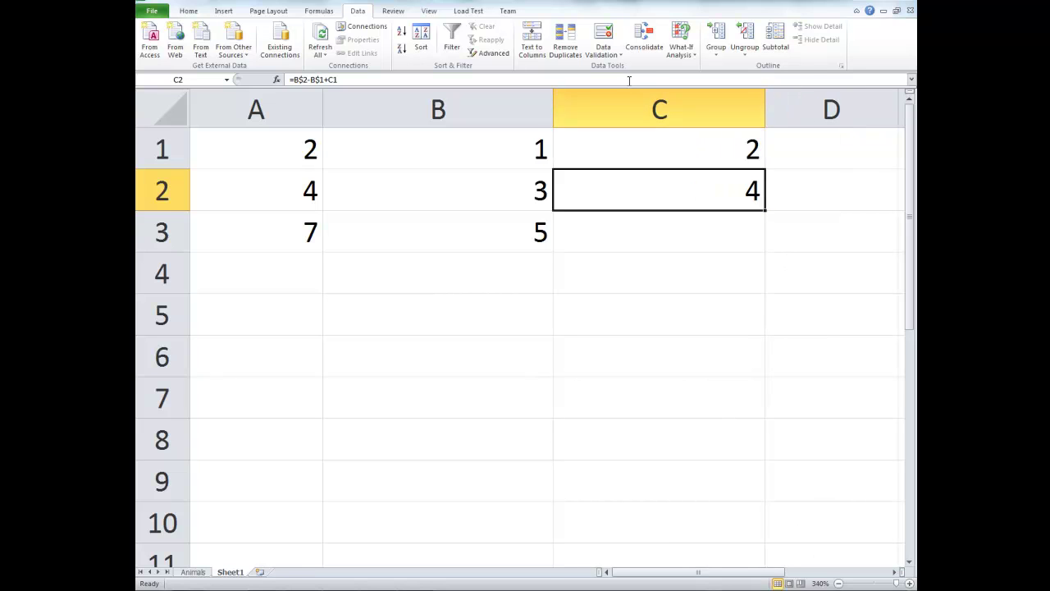
# Step: Check C2's formula =B$2-B$1+C1 and fill it down into C3, showing 6
pyautogui.doubleClick(735, 205)
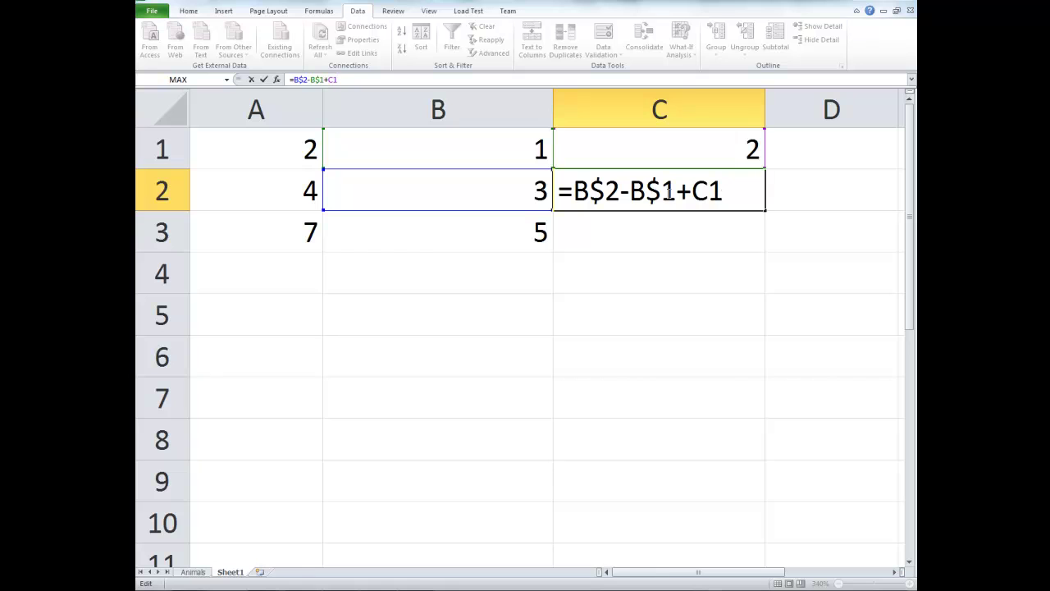
pyautogui.click(767, 211)
pyautogui.moveTo(767, 211); pyautogui.dragTo(766, 252)
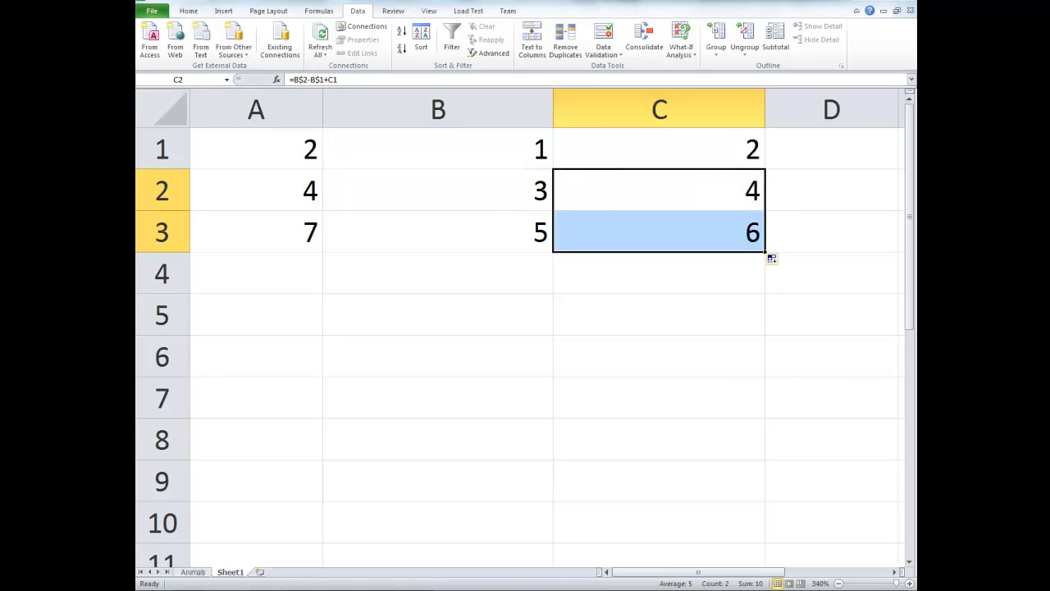
pyautogui.click(558, 496)
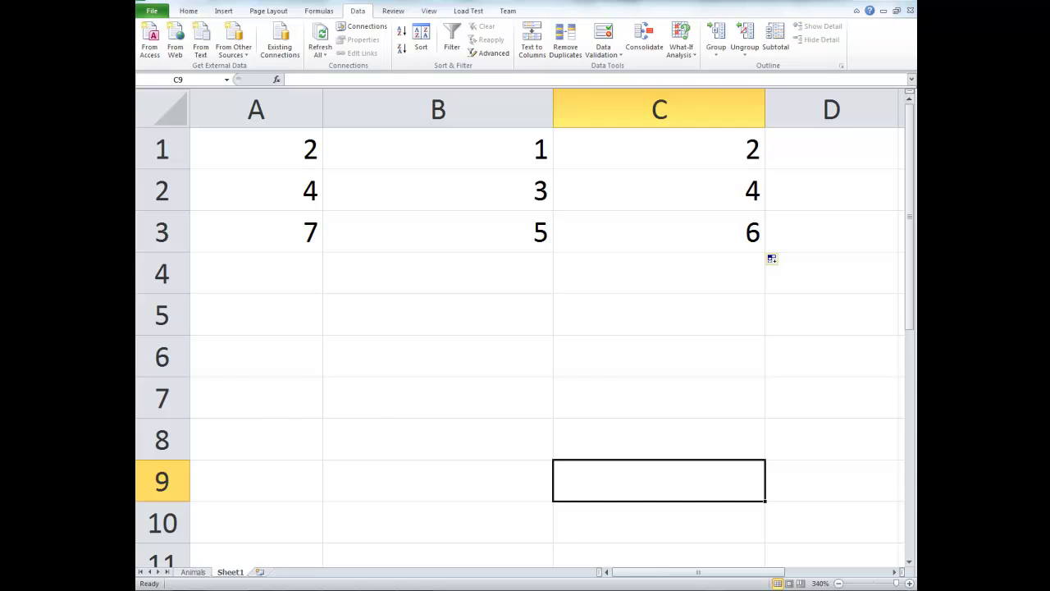
# Step: Bring up the lab handout and scroll to the Relative and Absolute Addressing heading
pyautogui.click(346, 525)
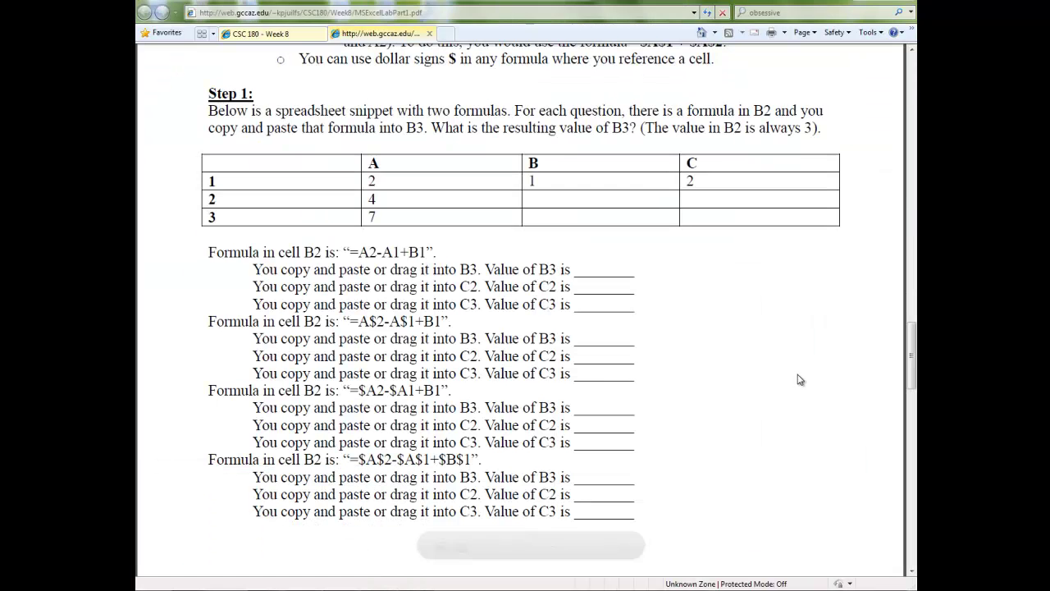
pyautogui.scroll(-3, 812, 371)
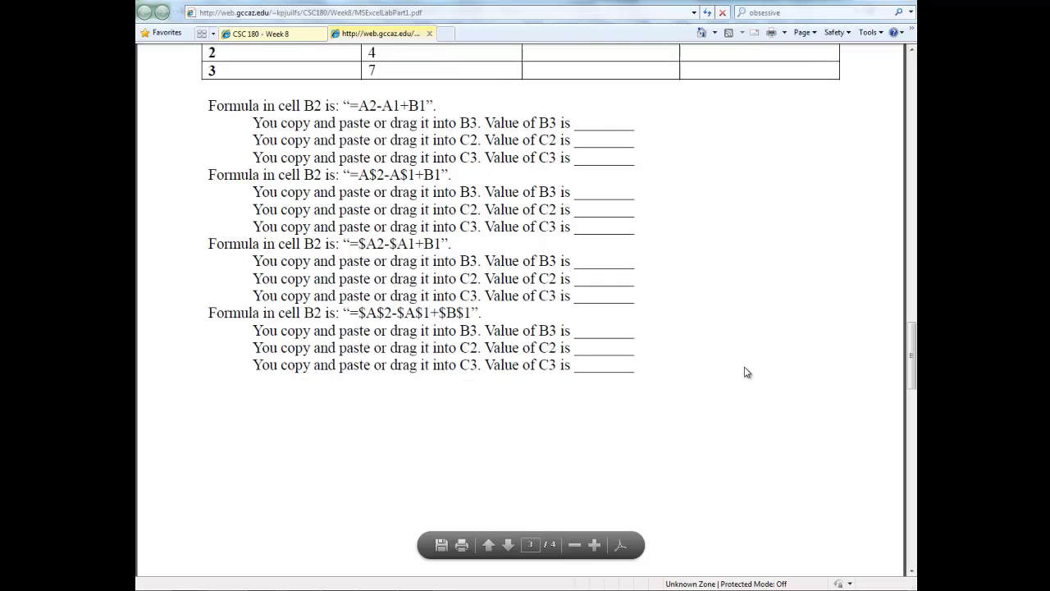
pyautogui.scroll(4, 745, 372)
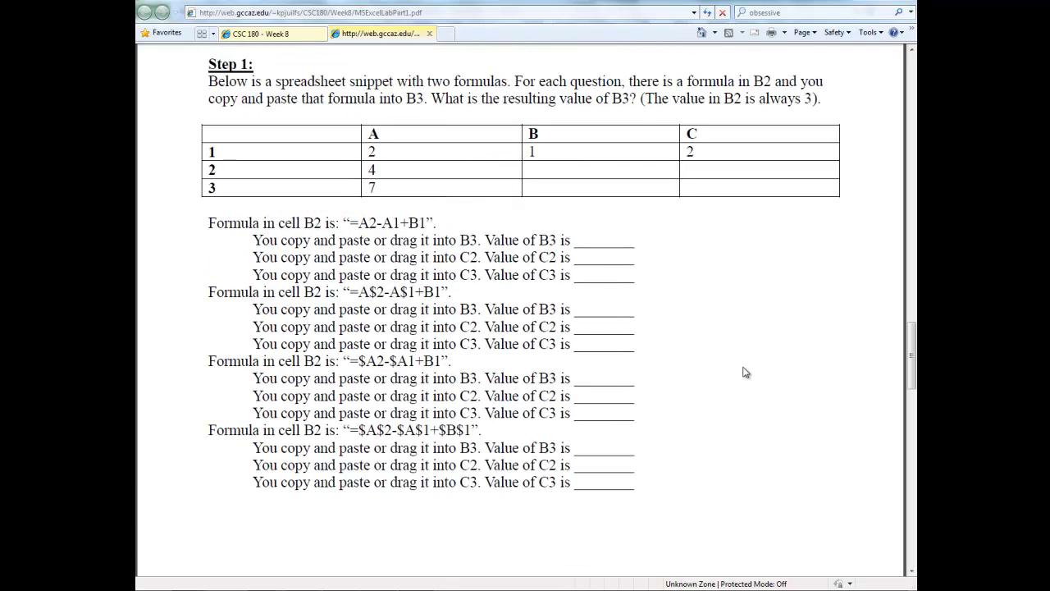
pyautogui.scroll(4, 745, 373)
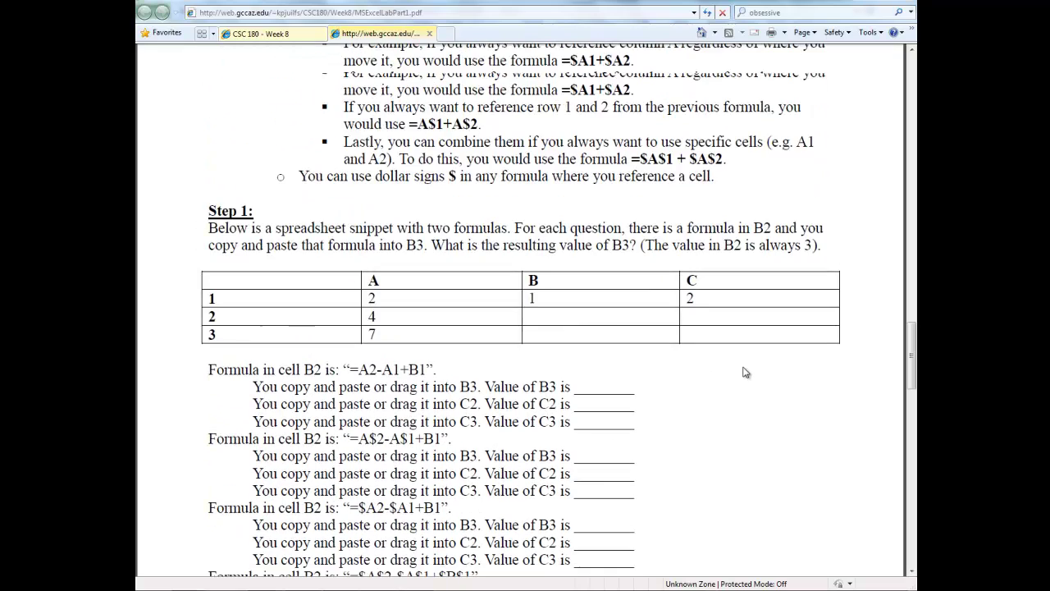
pyautogui.scroll(2, 745, 372)
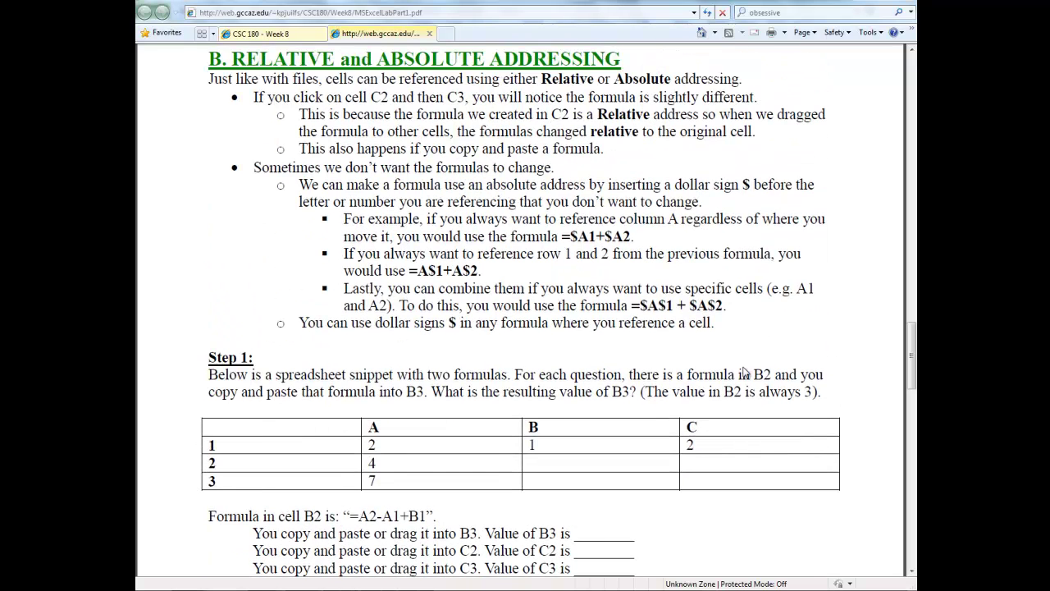